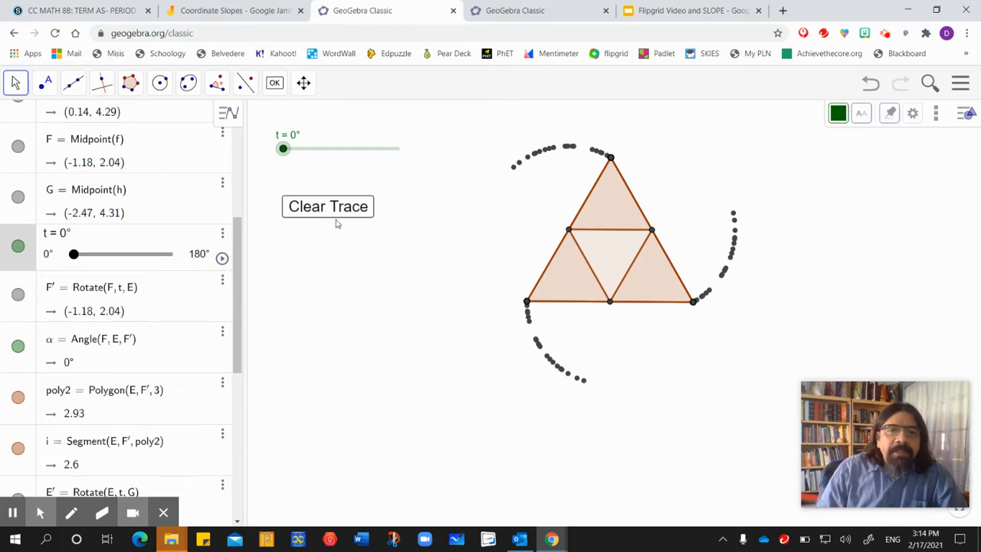
Play and pause the animation of angle slider t in the finished triangle model, and reset it to 0° with the traces cleared.
click(222, 259)
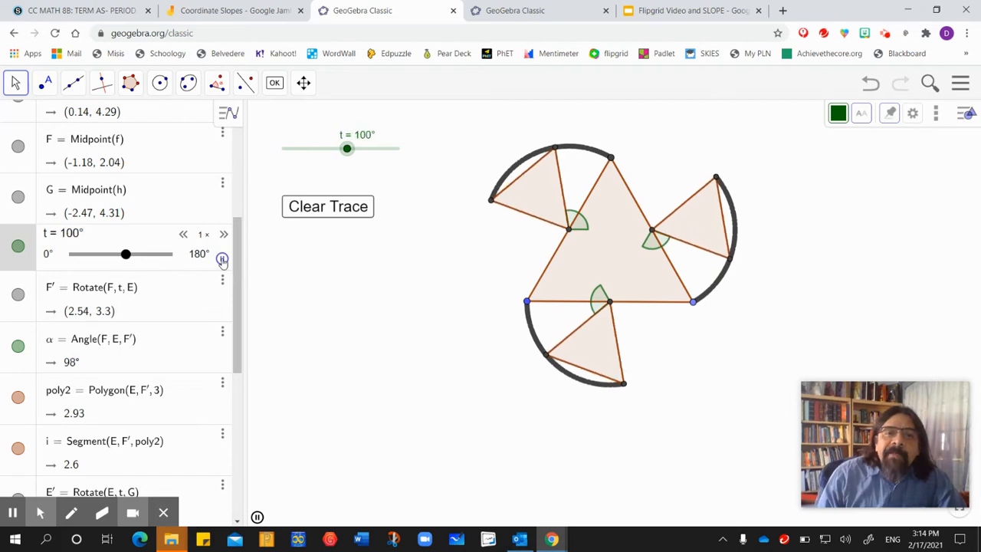
click(223, 259)
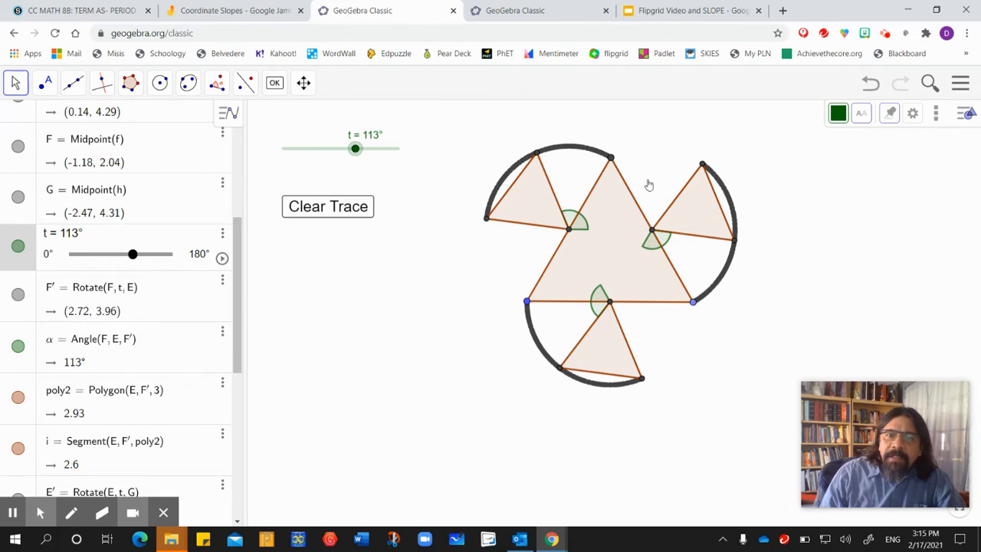
click(325, 210)
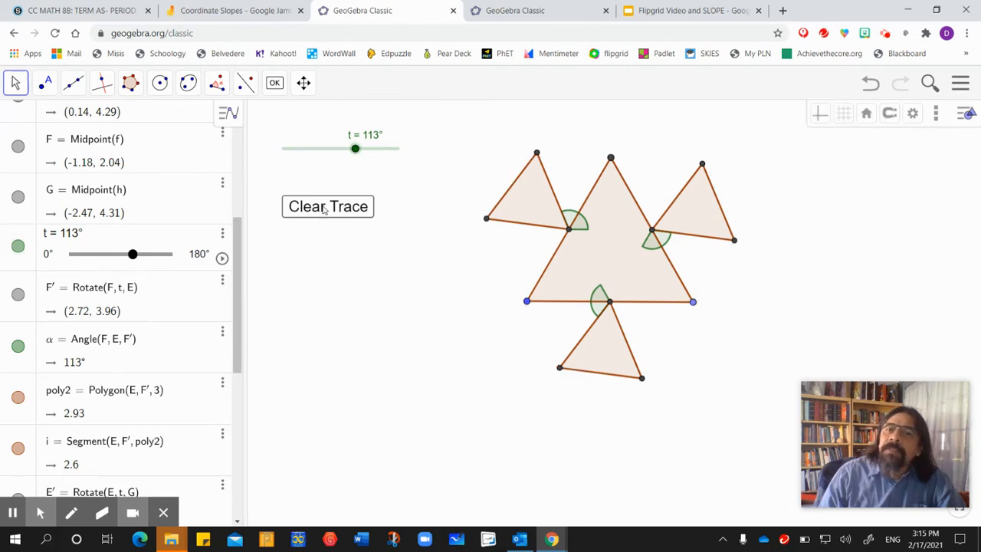
drag(355, 149, 270, 150)
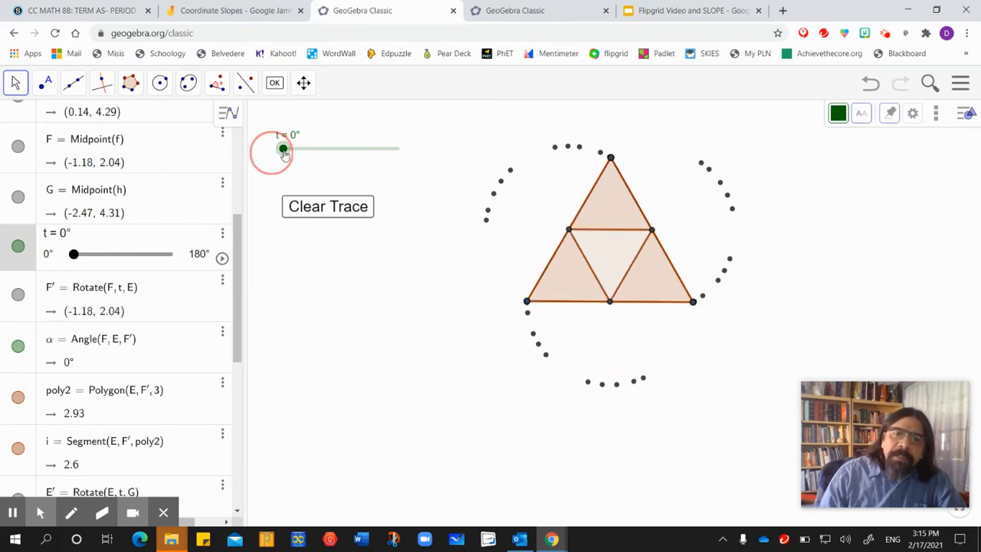
click(325, 210)
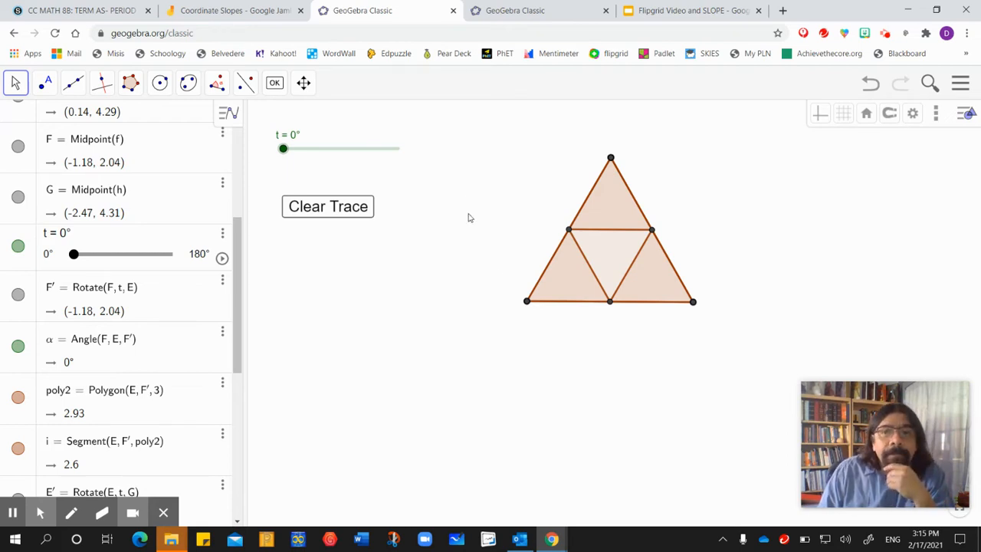
In the empty second GeoGebra Classic browser tab, draw a circle centred at about (-4.08, 0.16) through a point at about (1.34, 1.8).
click(531, 12)
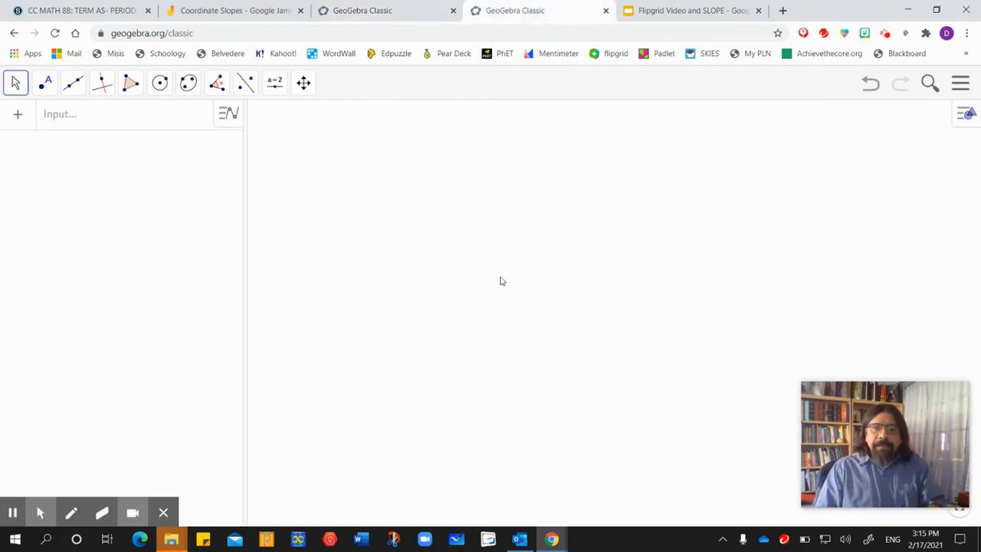
click(159, 83)
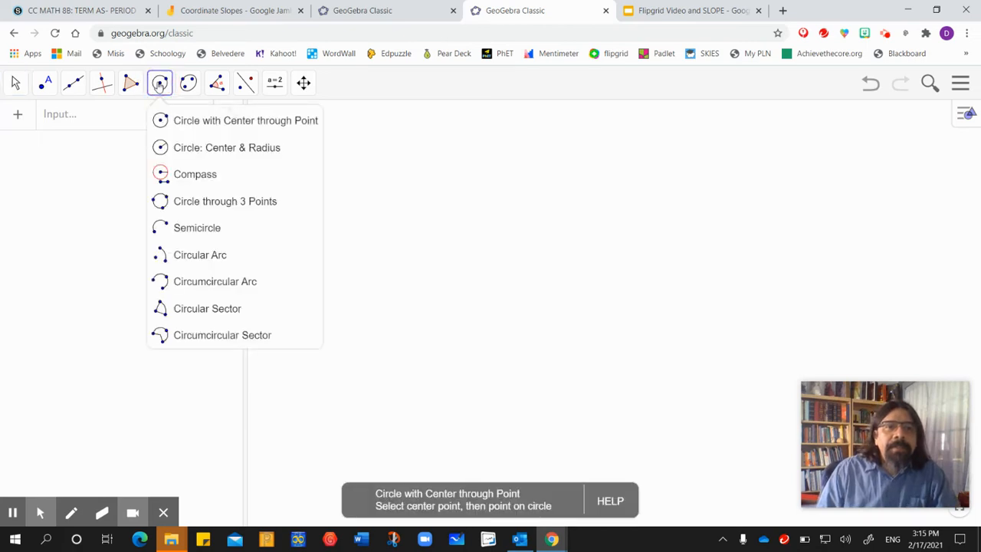
click(234, 129)
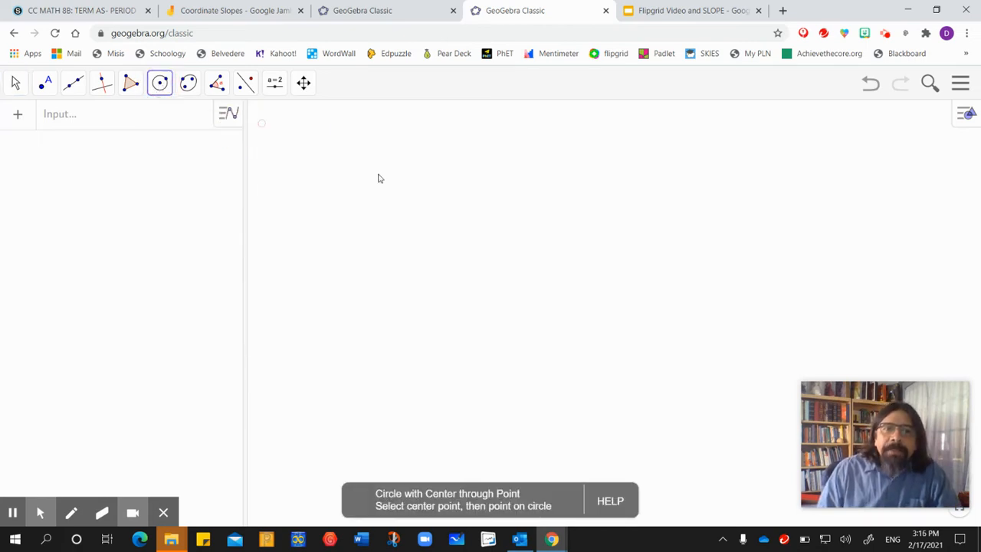
click(483, 308)
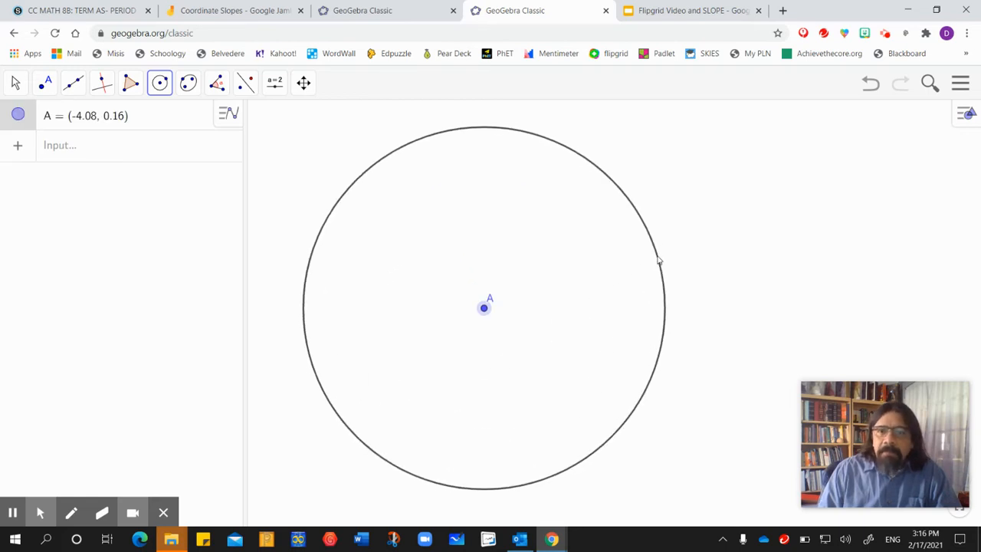
click(656, 255)
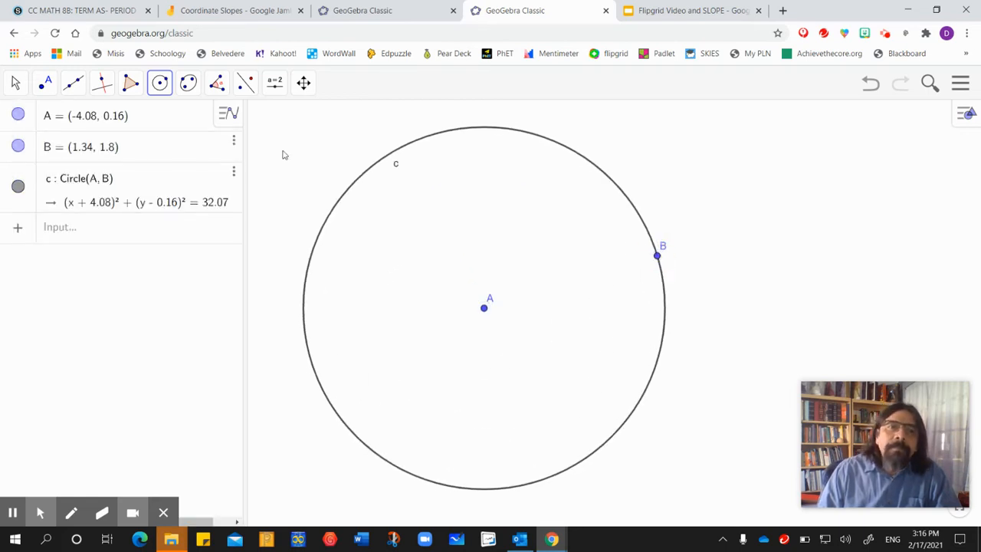
Move point B to about (-5.48, -5.8) below the center, slightly enlarging the circle.
click(15, 82)
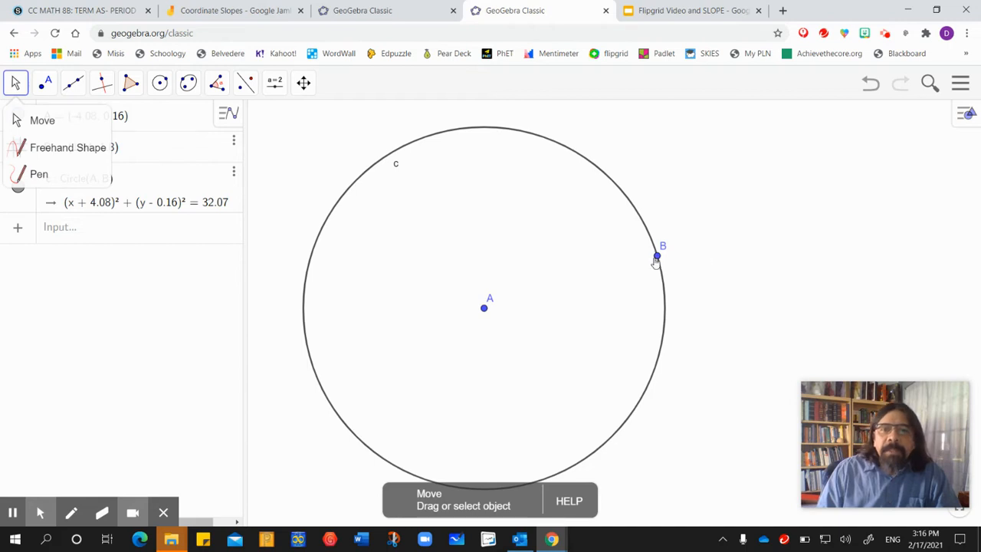
click(42, 121)
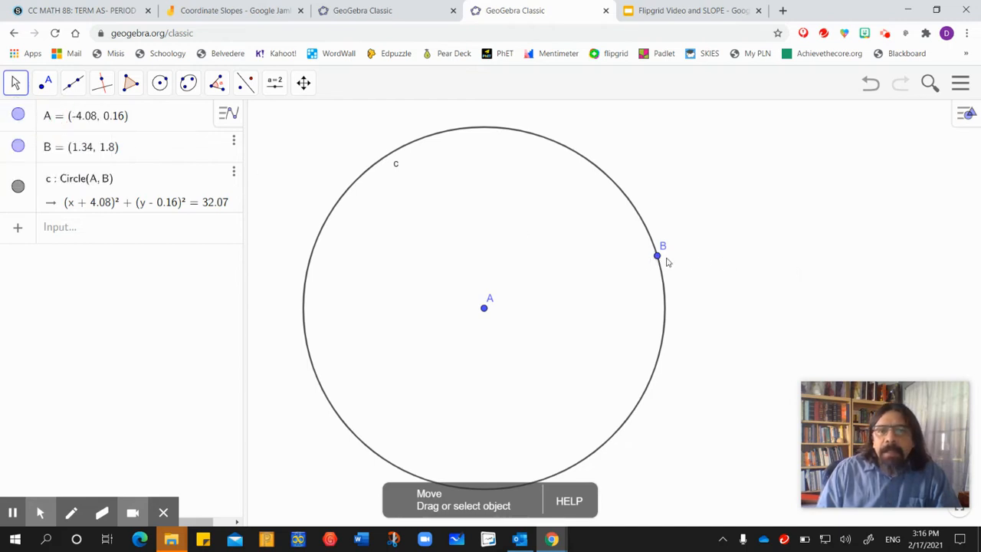
drag(657, 255, 439, 498)
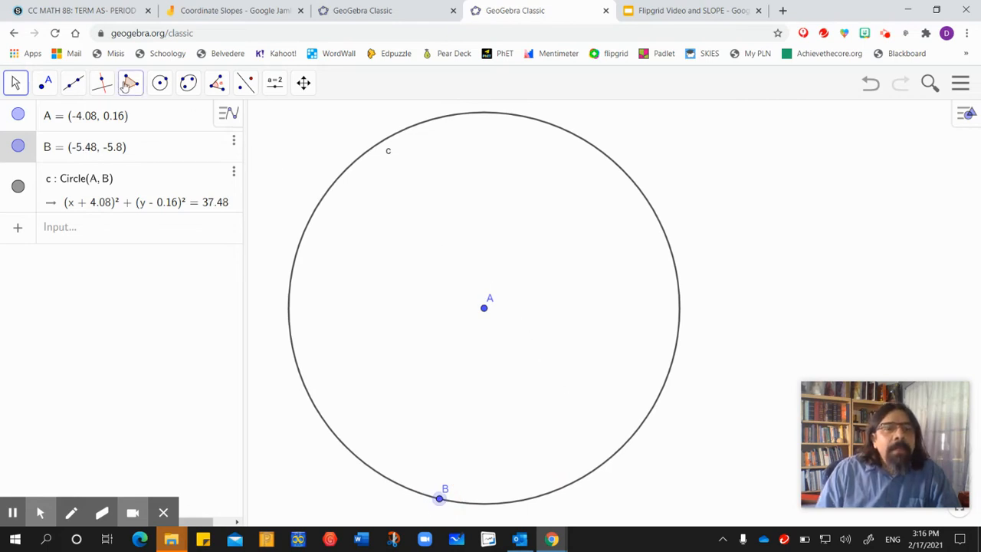
Construct a 3-vertex regular polygon from center A to a new point on the circle, and shift that point to about (2.04, 0.12).
click(127, 86)
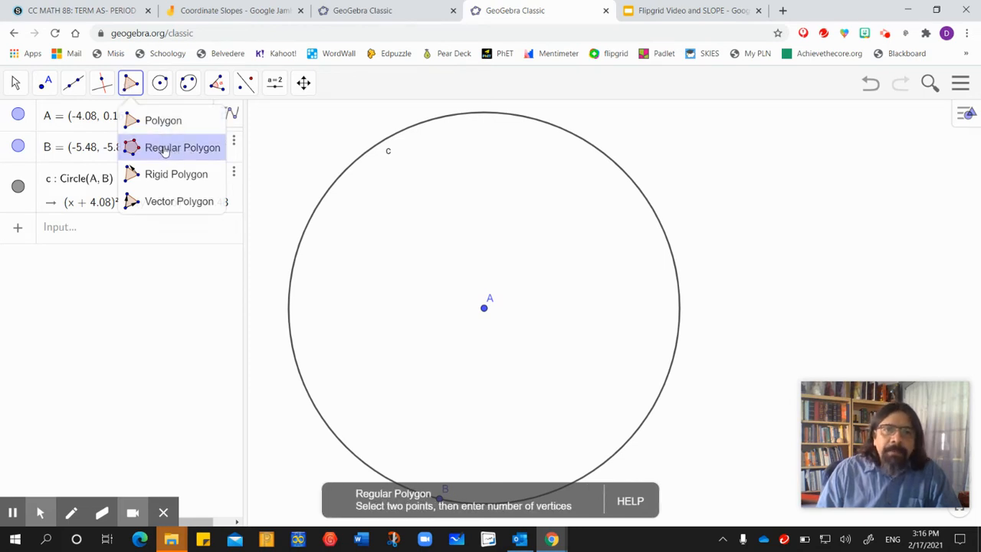
click(164, 149)
click(485, 308)
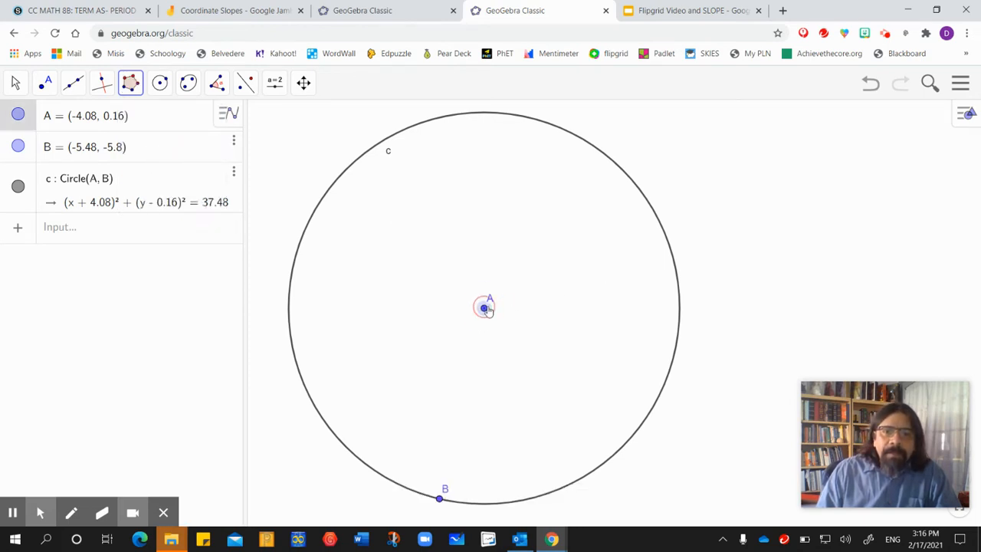
click(678, 317)
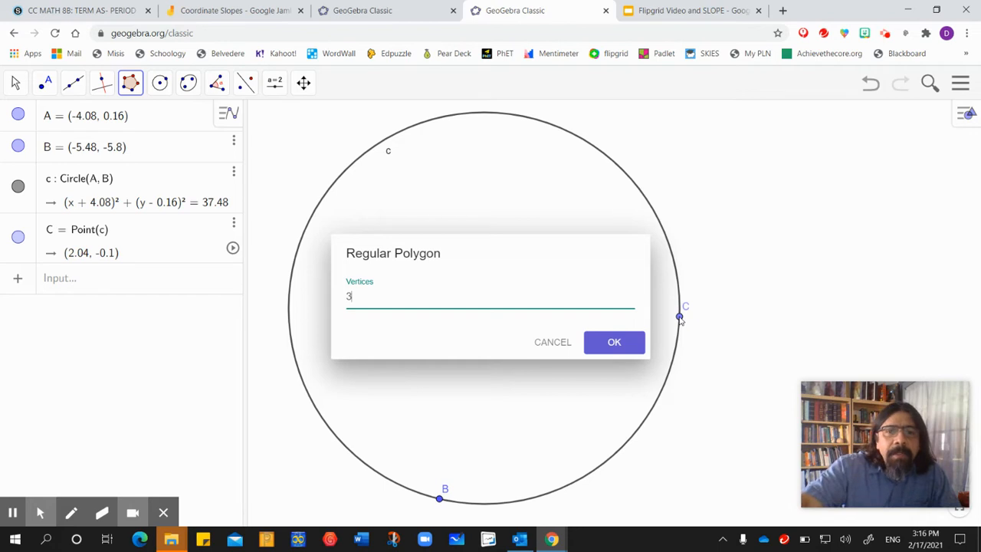
key(Return)
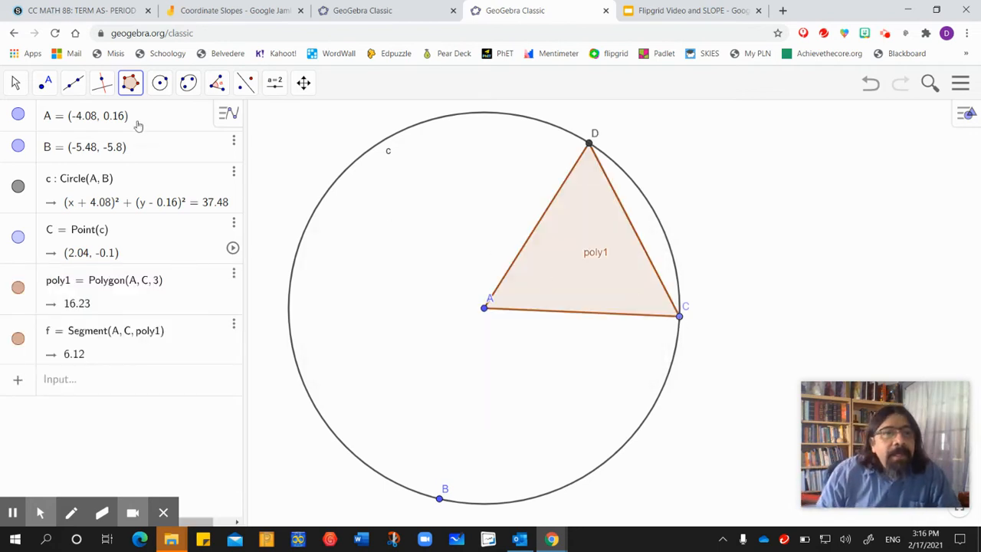
click(13, 85)
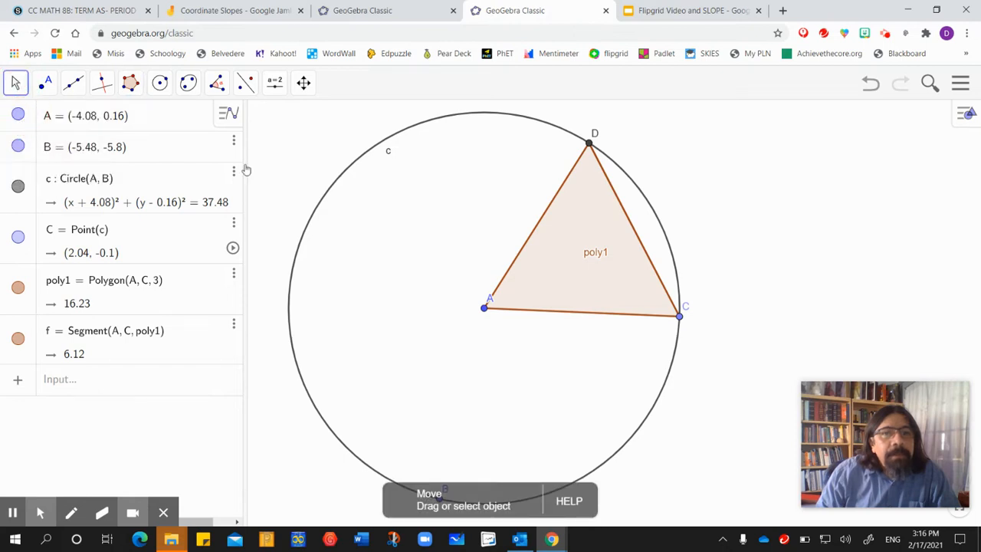
mouse_move(679, 315)
mouse_down()
mouse_move(592, 216)
mouse_move(482, 189)
mouse_move(497, 110)
mouse_move(573, 139)
mouse_move(632, 207)
mouse_move(674, 312)
mouse_up()
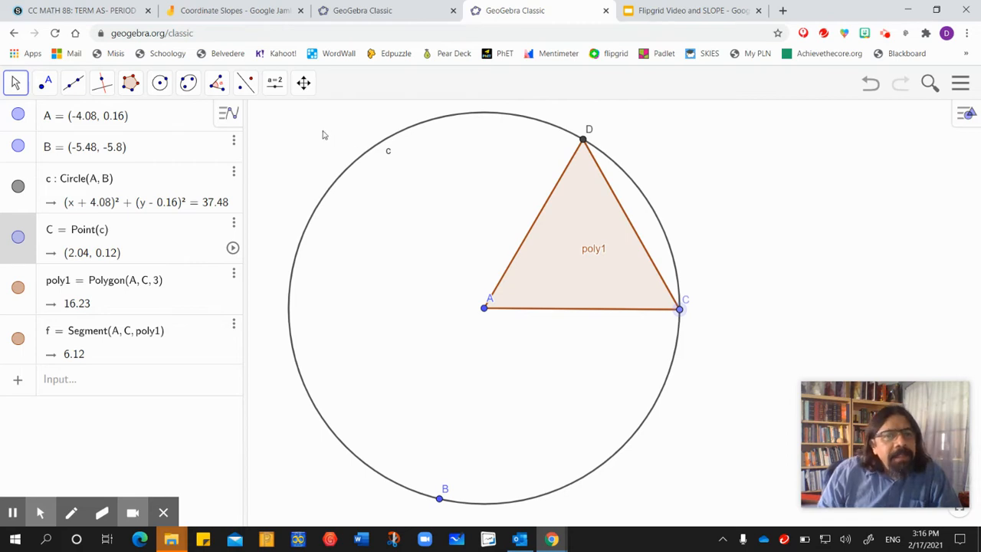
Create the midpoints of all three triangle sides: DC, AD and AC.
click(45, 83)
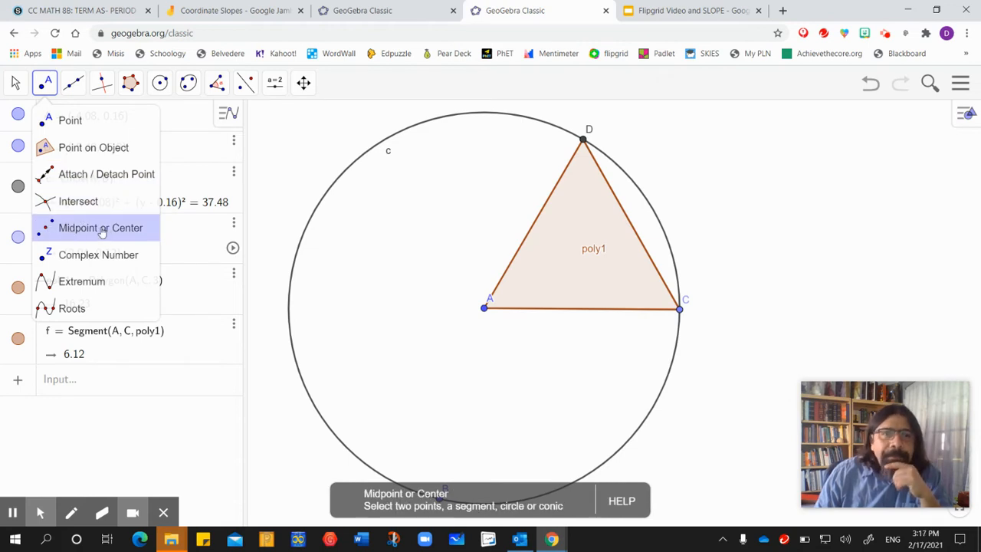
click(101, 230)
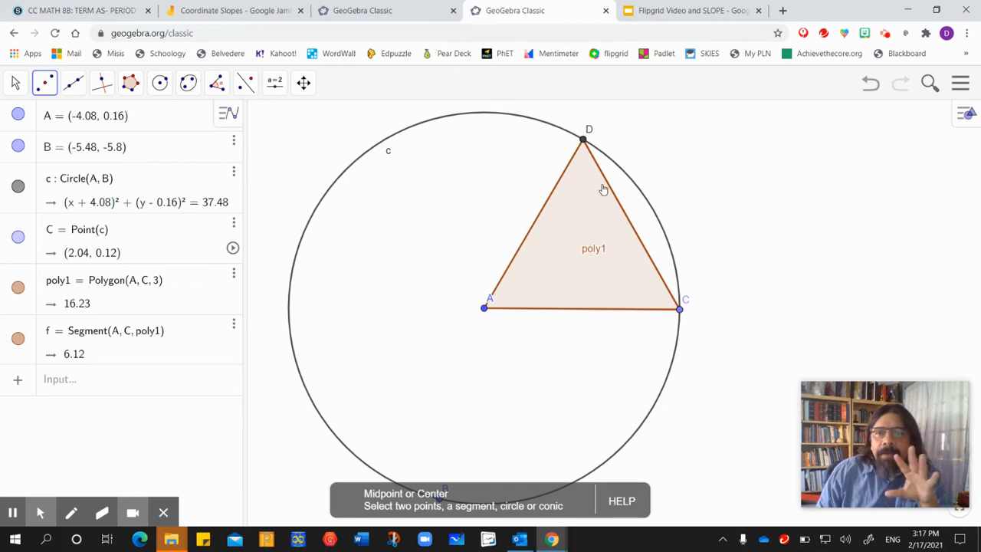
click(629, 223)
click(537, 220)
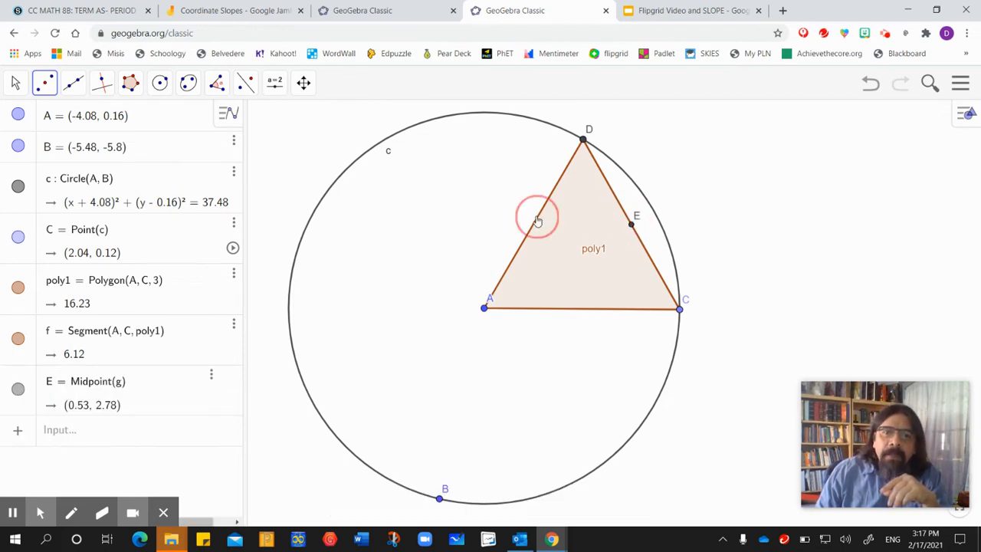
click(575, 309)
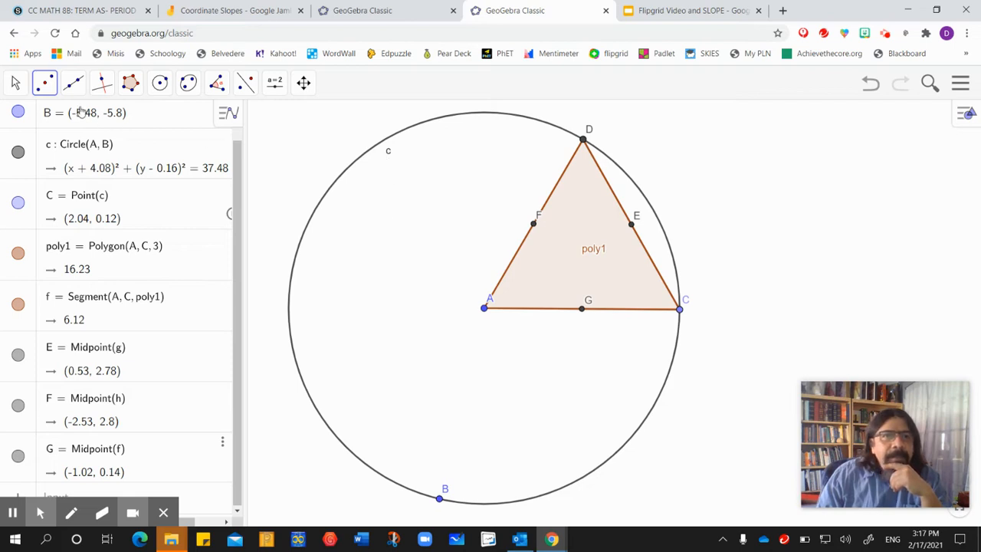
Place a new slider in the empty space beside the circle and define it as an angle slider.
click(15, 82)
drag(377, 293, 494, 302)
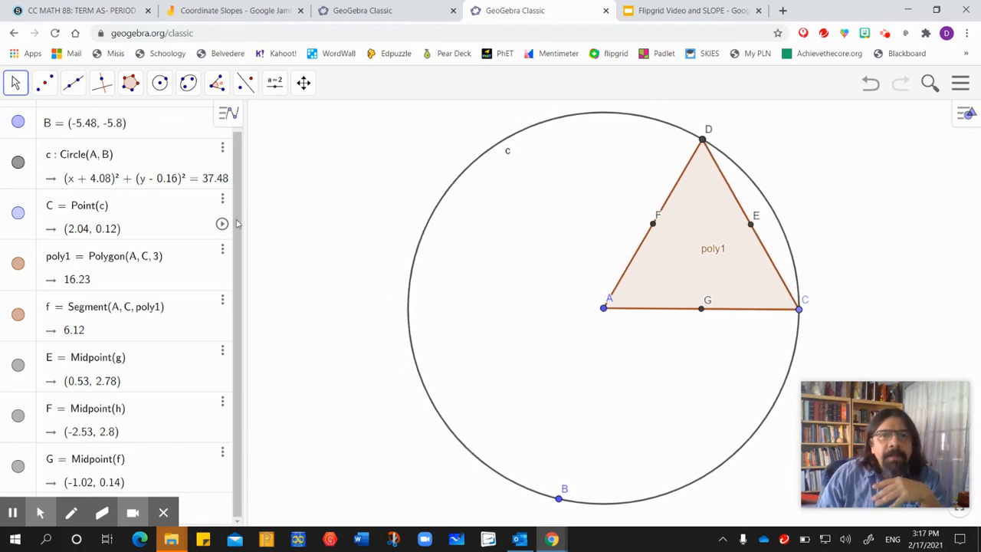
click(274, 82)
click(291, 121)
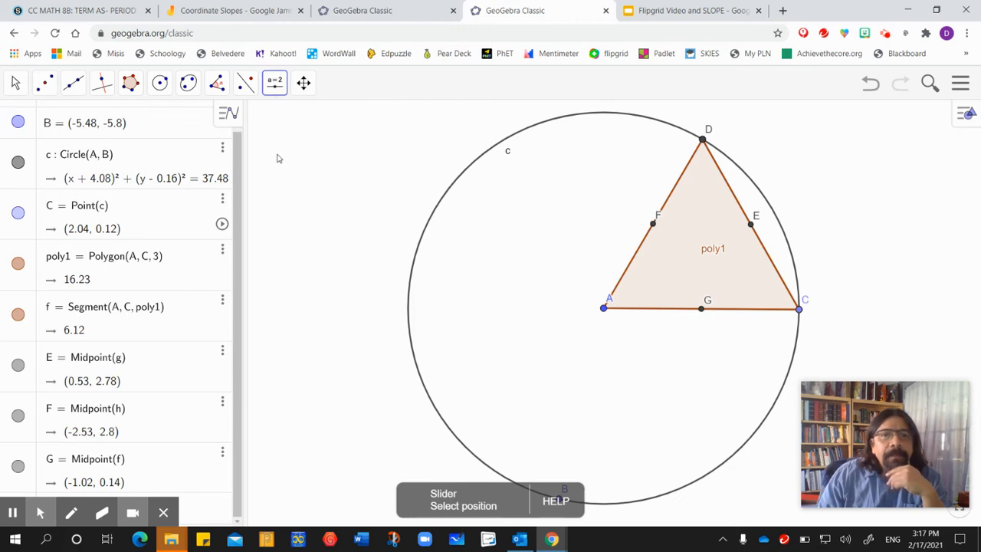
click(279, 153)
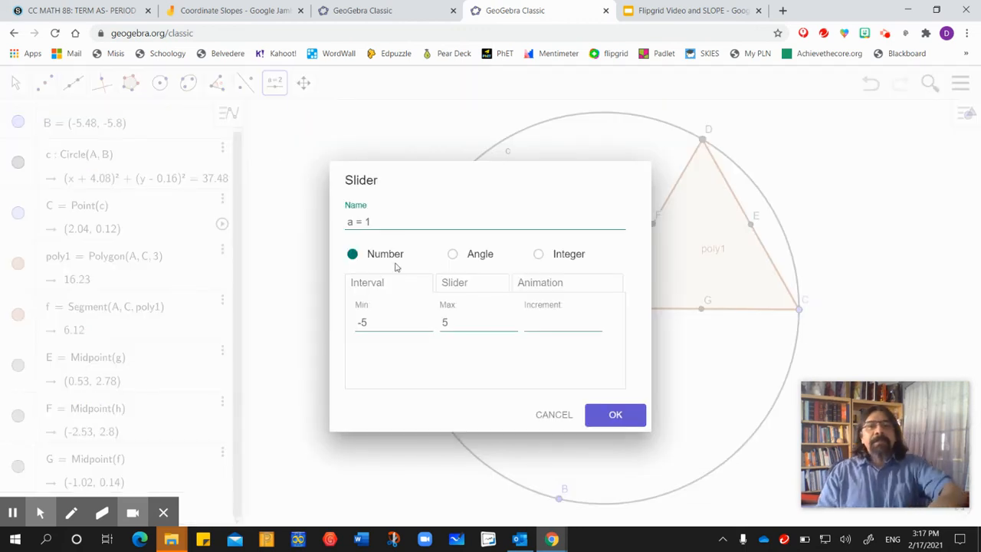
click(453, 255)
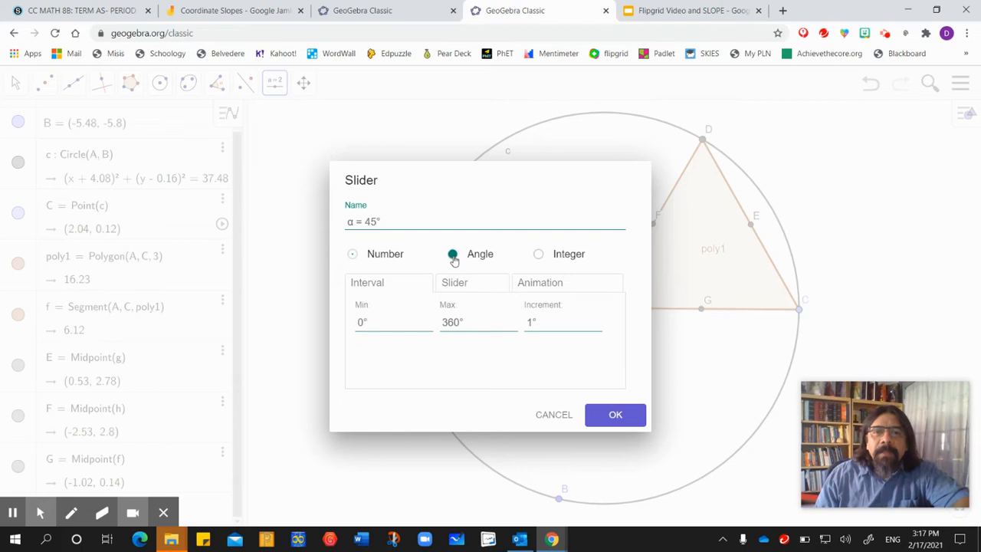
Create the angle slider with a maximum of 180° and the name t, and set its value to 0°.
click(452, 325)
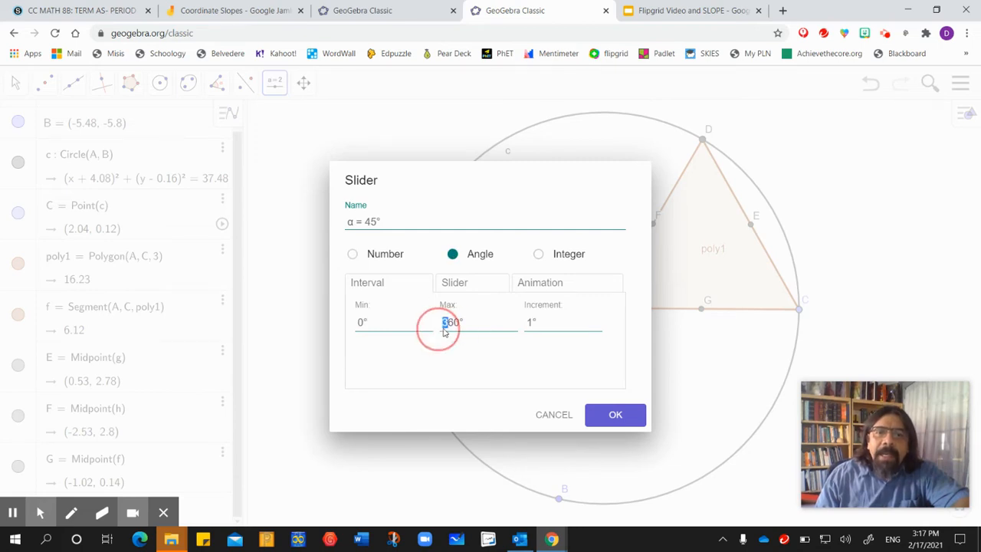
click(452, 325)
double_click(450, 323)
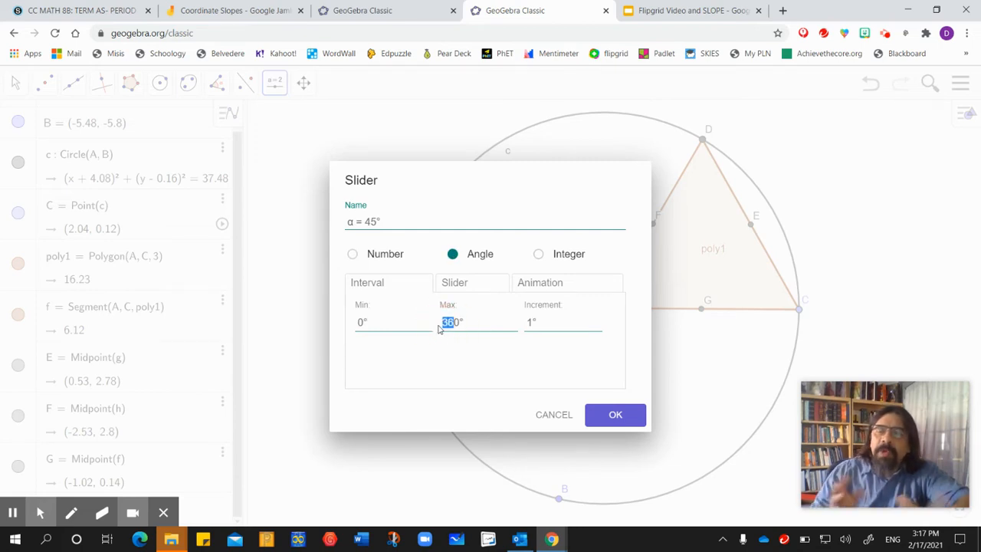
text(180)
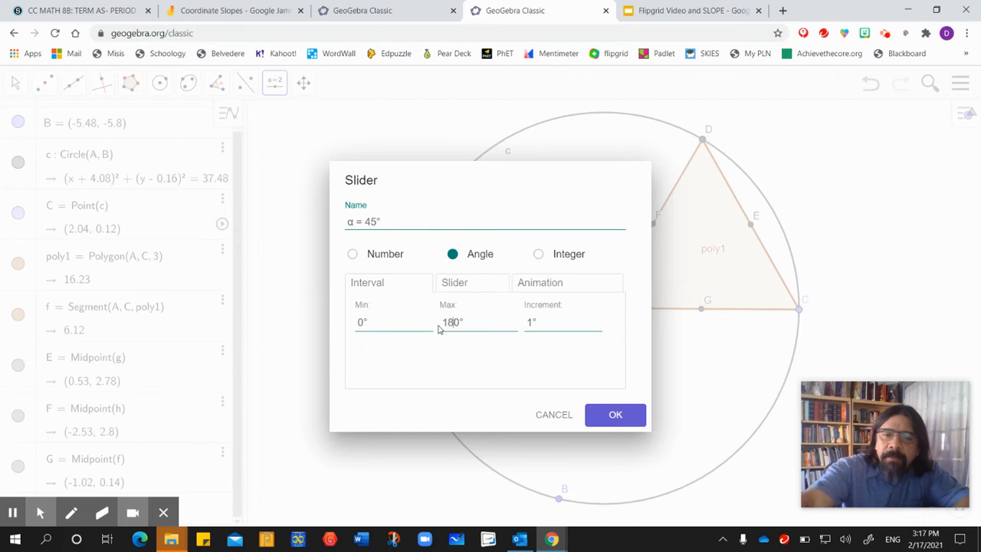
double_click(350, 221)
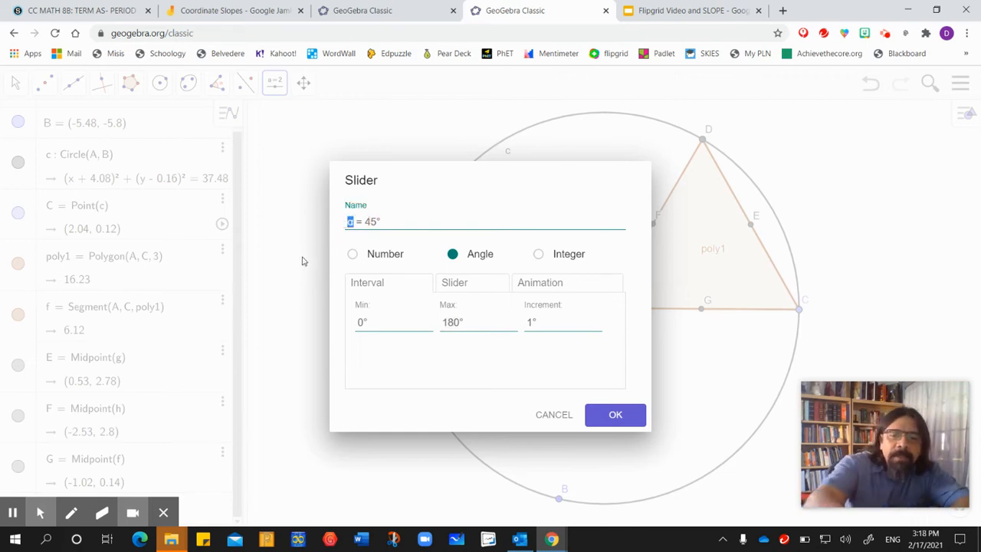
text(t)
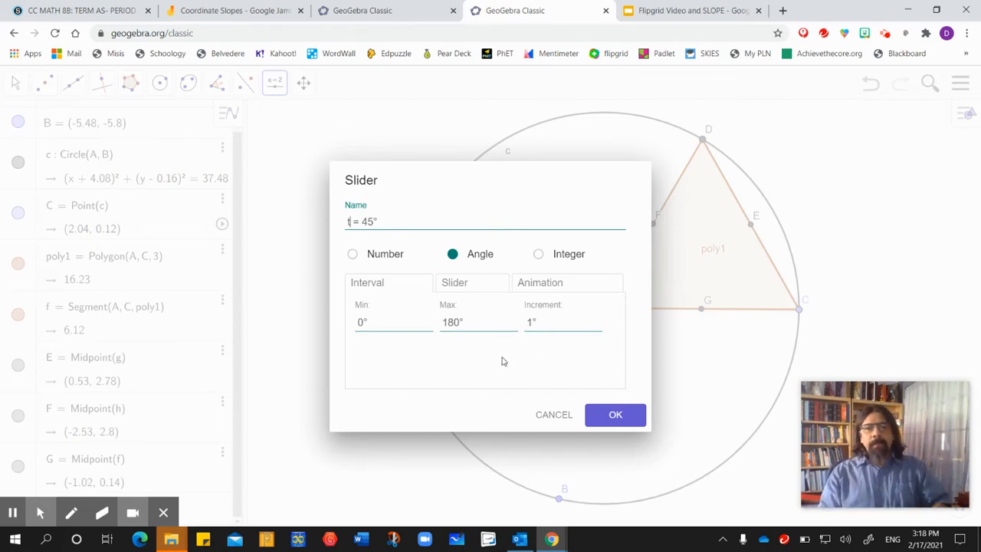
click(615, 419)
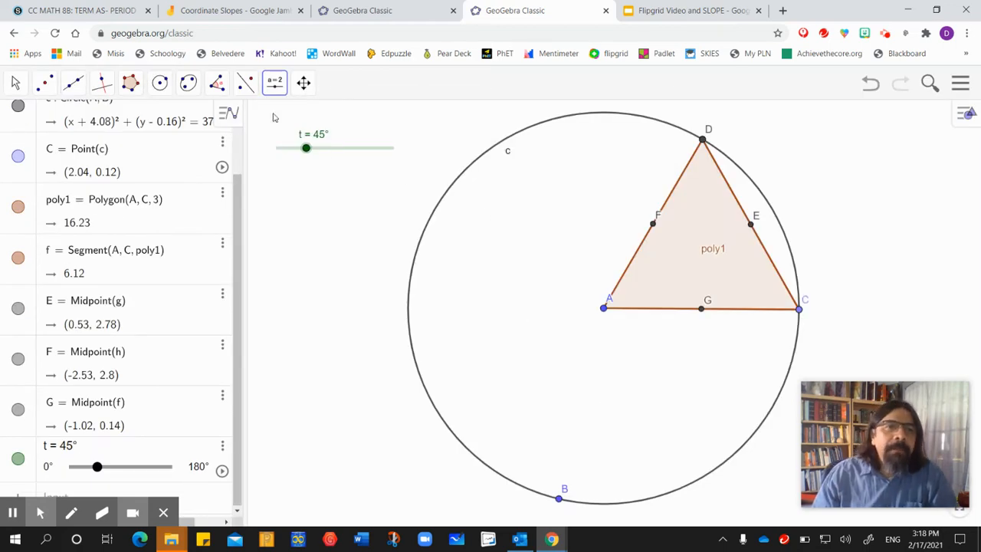
click(16, 83)
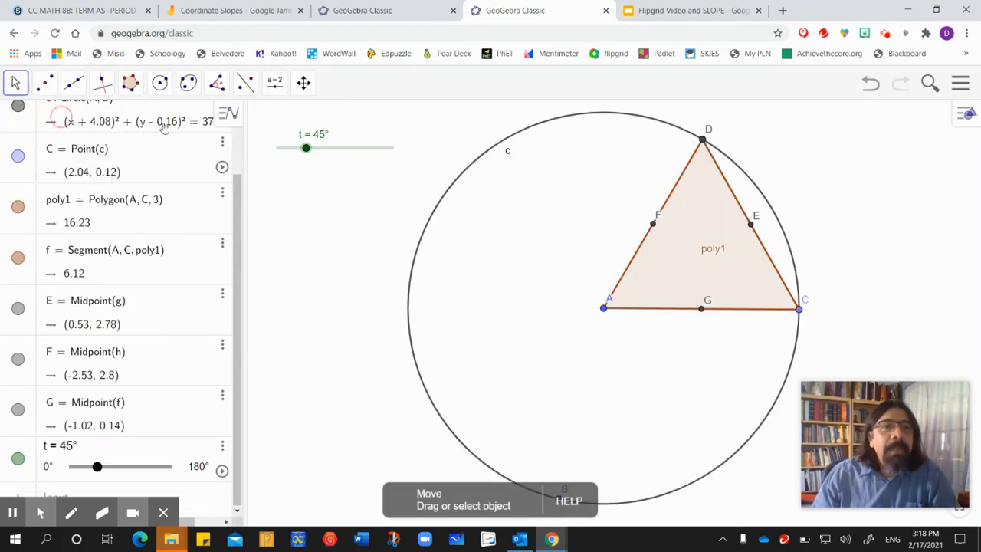
drag(306, 148, 229, 149)
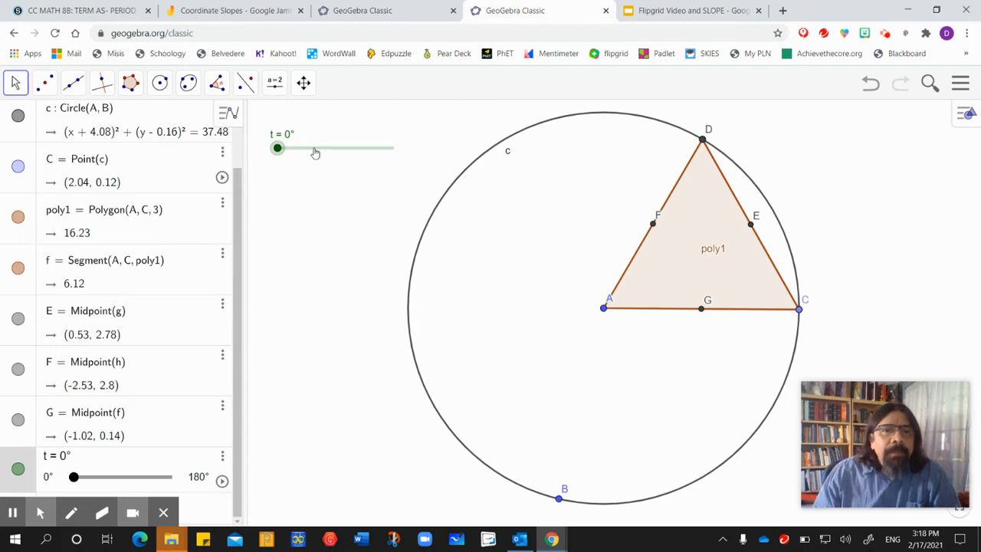
Construct a counterclockwise angle of given size t with leg point G and vertex E.
click(216, 84)
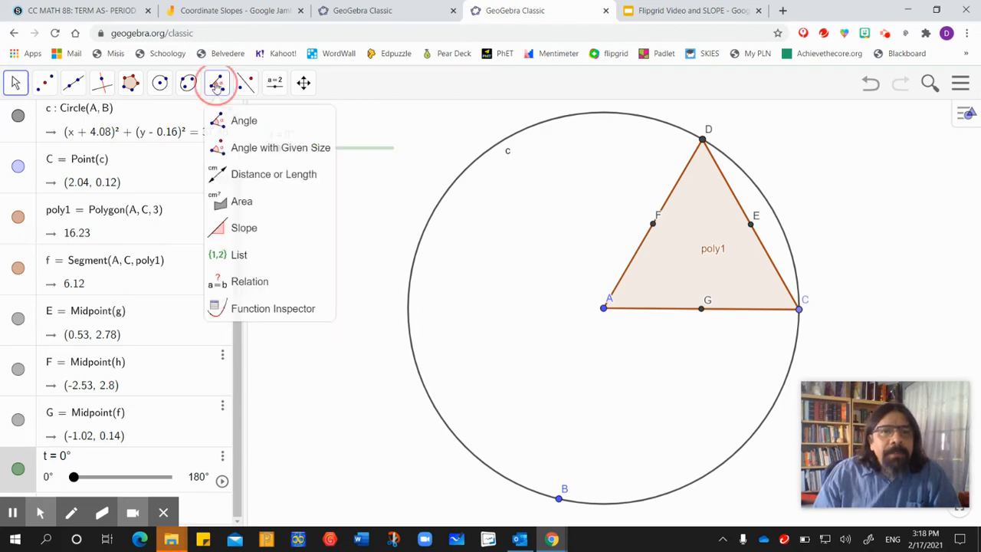
click(263, 150)
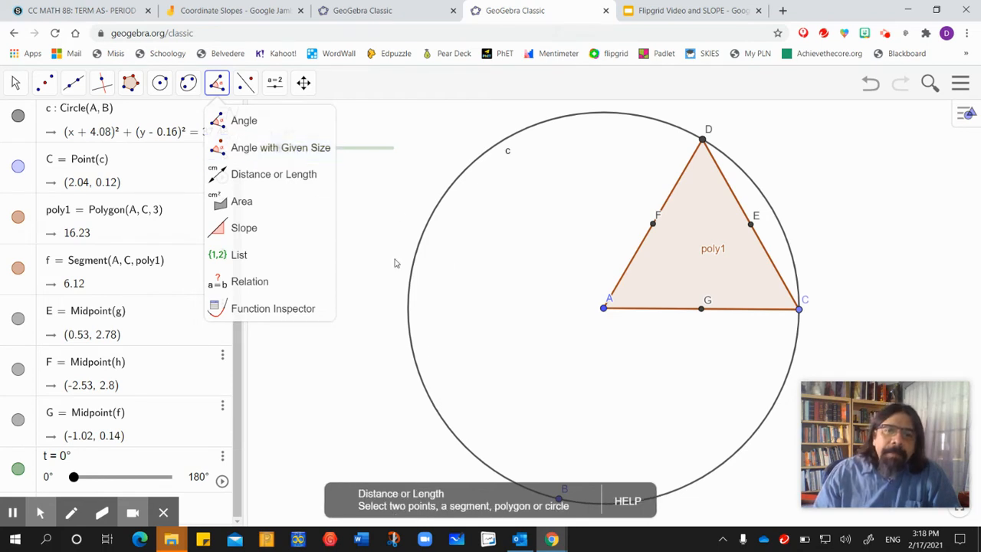
click(287, 152)
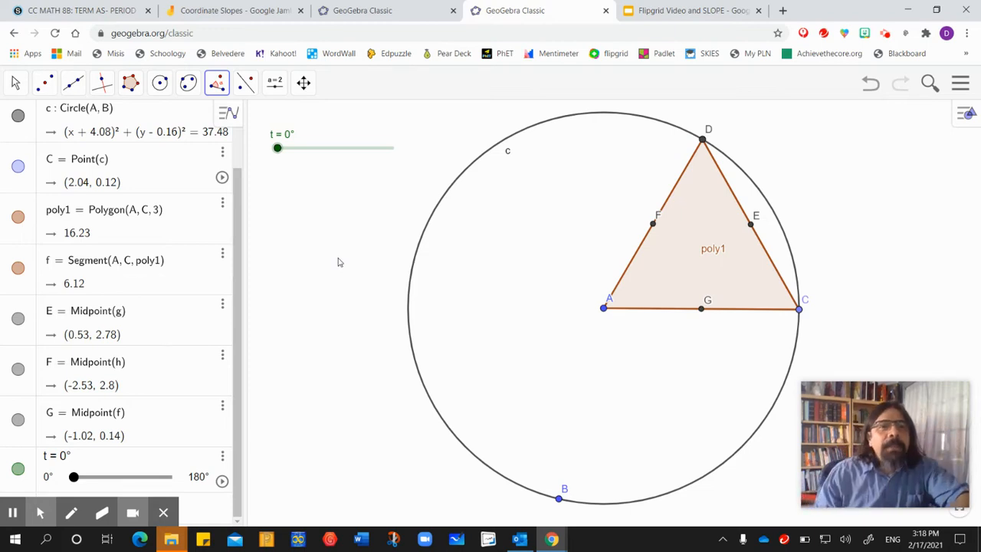
click(218, 86)
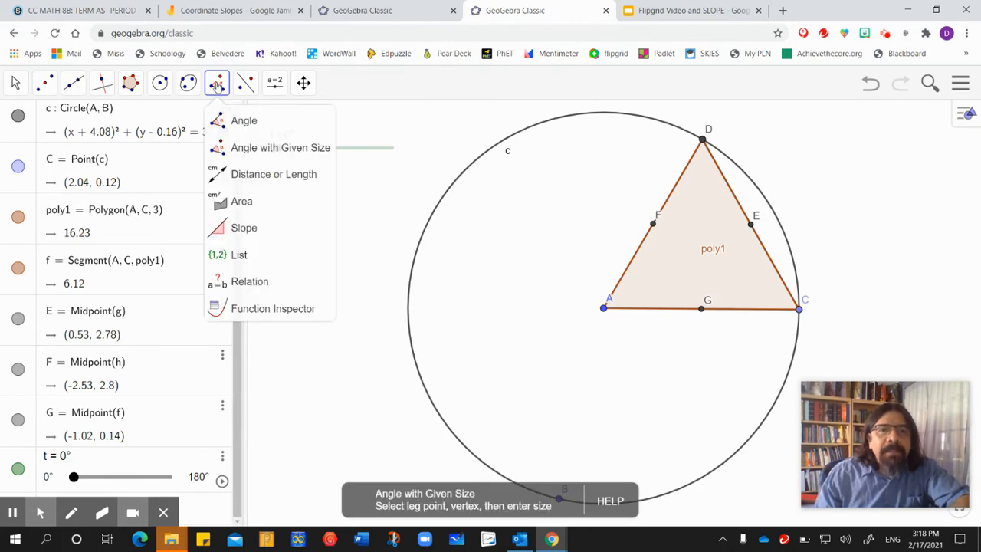
click(218, 86)
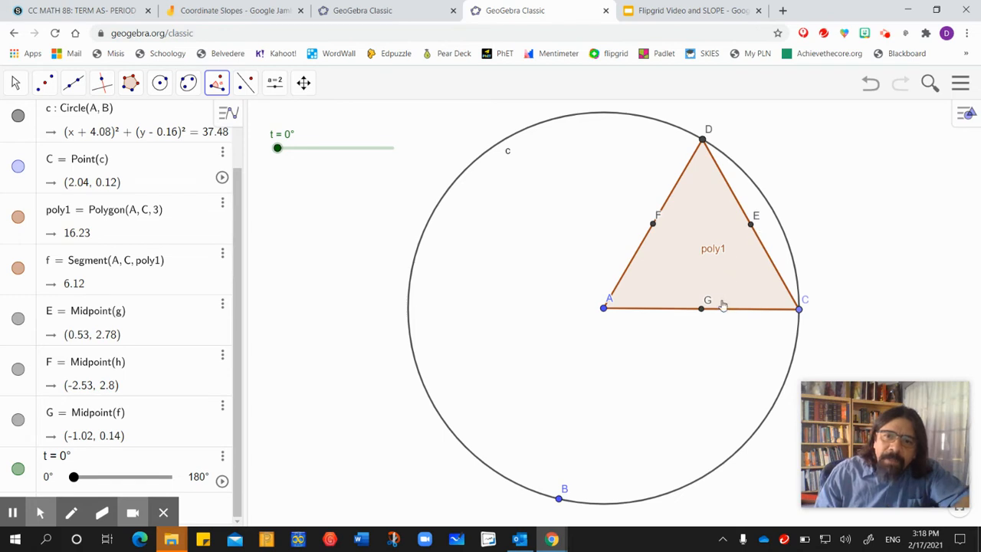
click(372, 13)
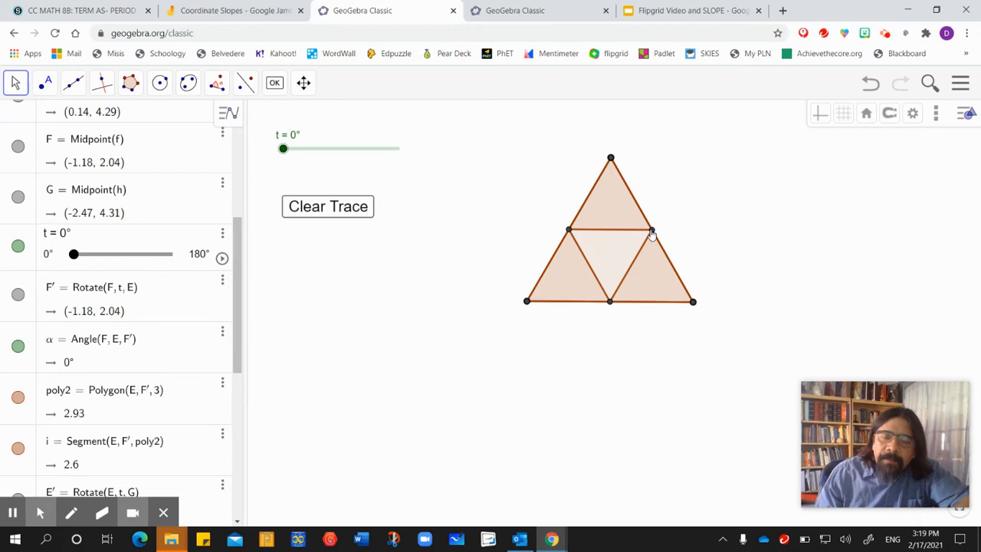
click(527, 11)
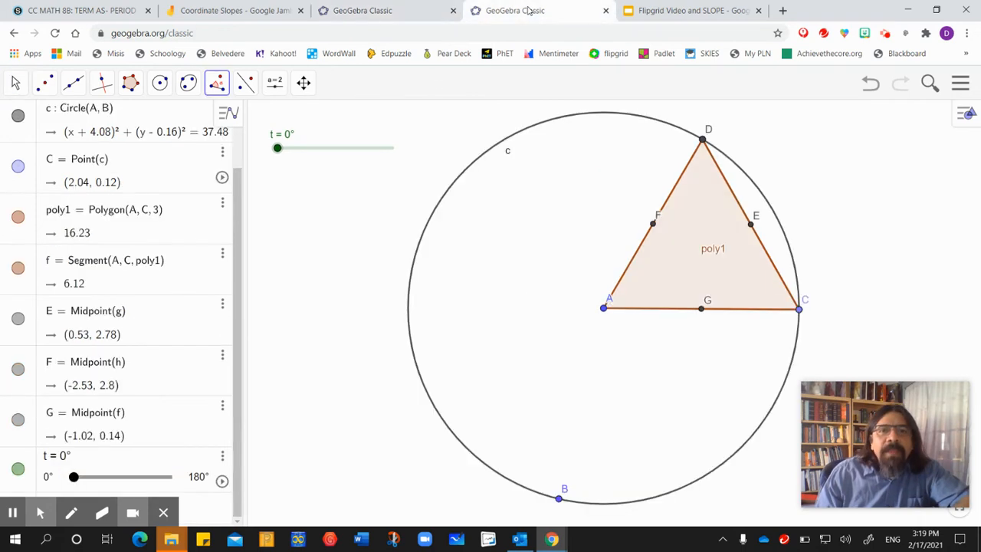
click(700, 309)
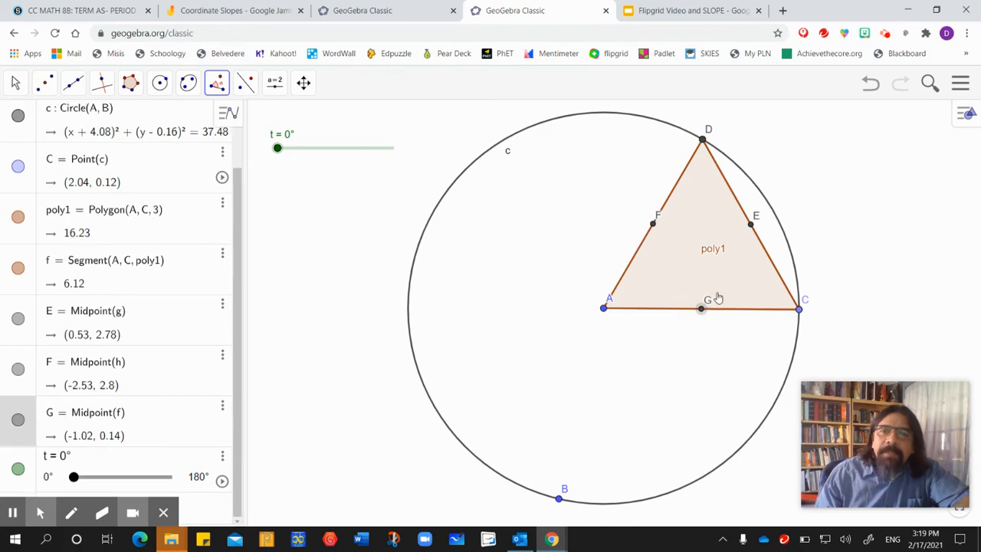
click(751, 225)
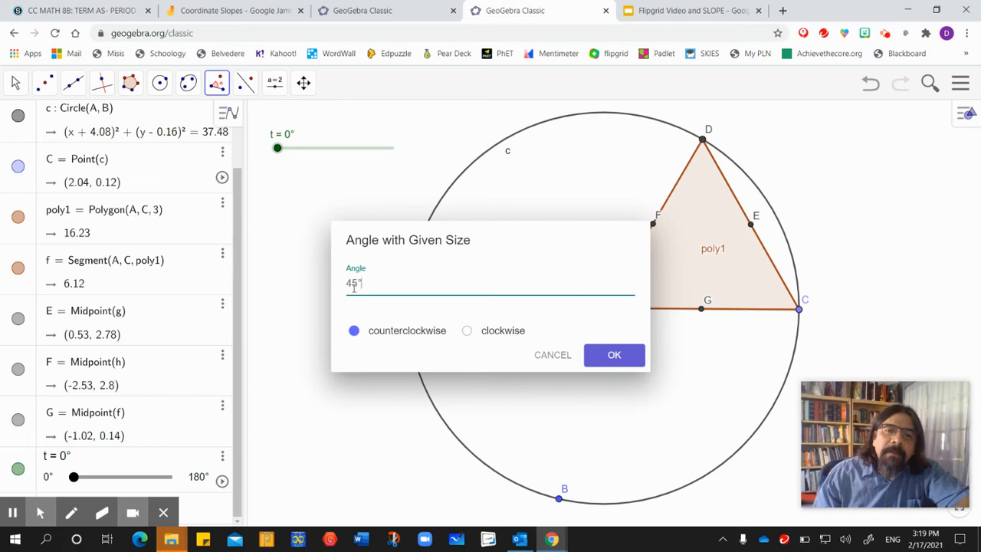
drag(370, 285, 343, 285)
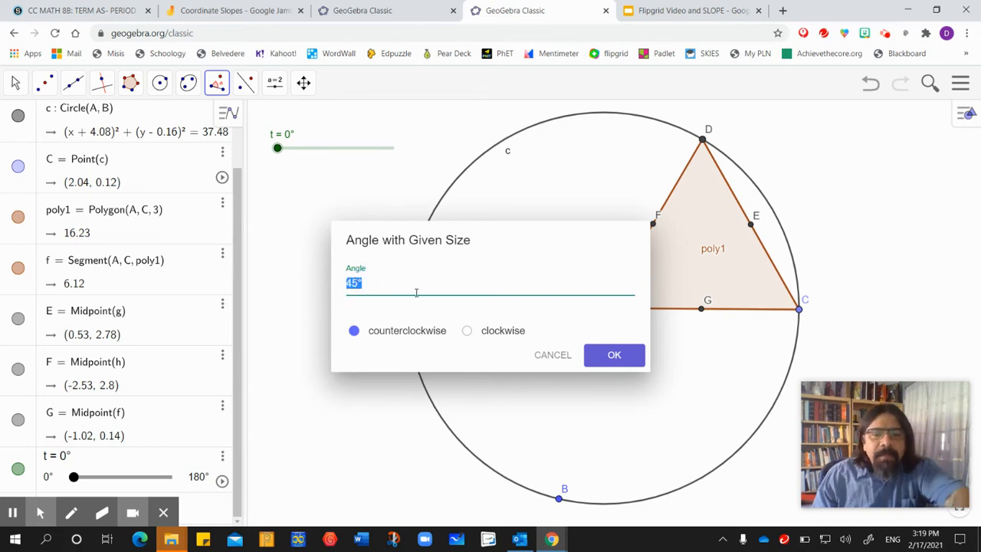
key(BackSpace)
text(t)
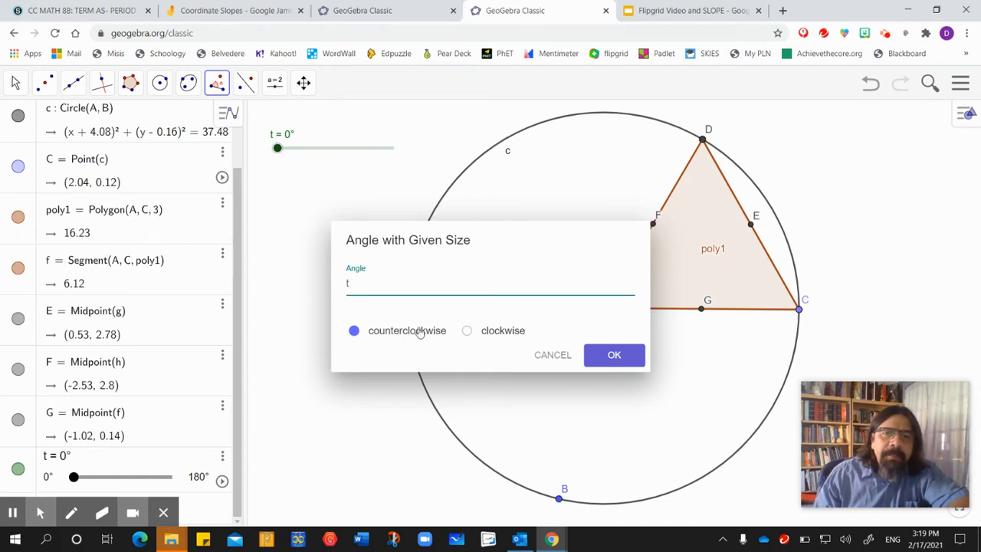
click(614, 357)
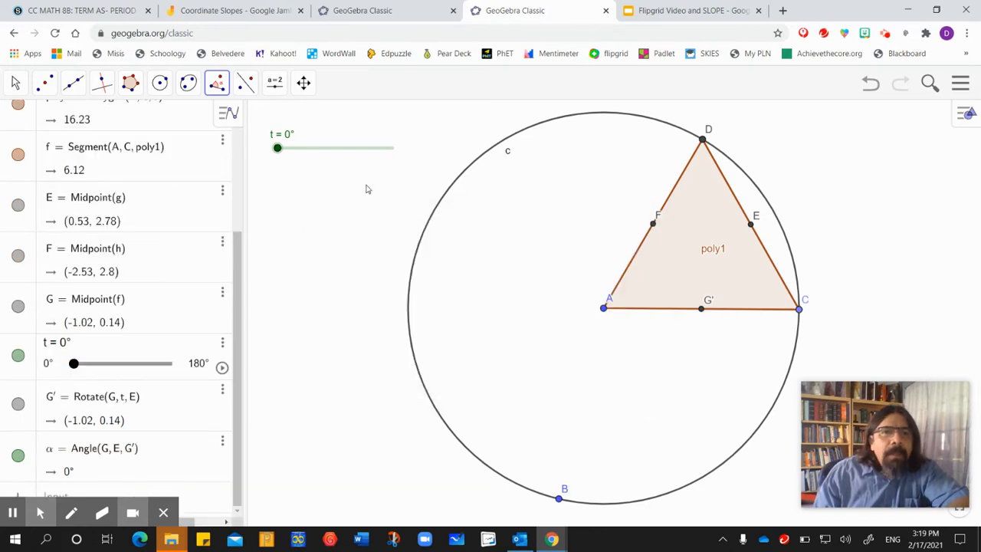
Switch to the Move tool and set slider t to 100° to separate the rotated point from G.
click(16, 82)
click(22, 117)
click(16, 83)
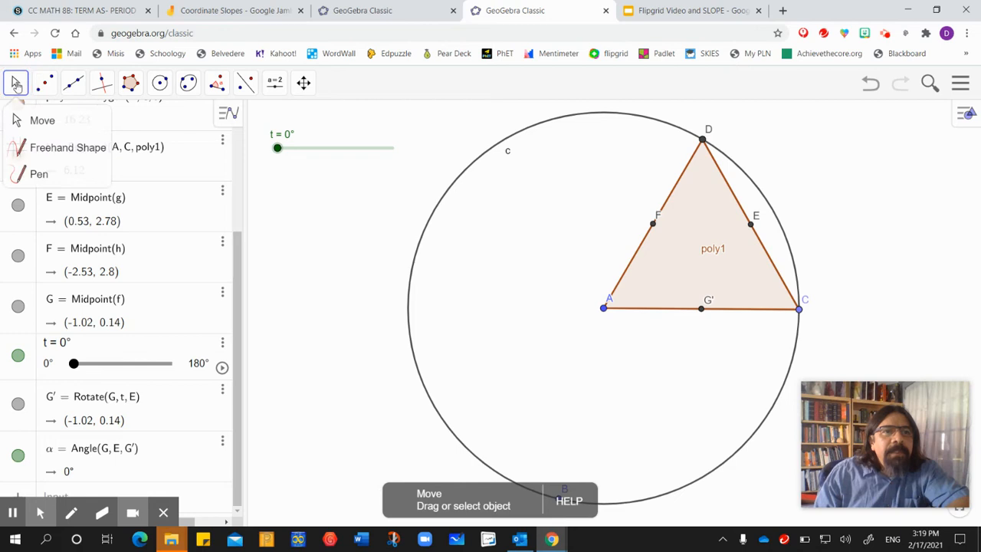
click(16, 83)
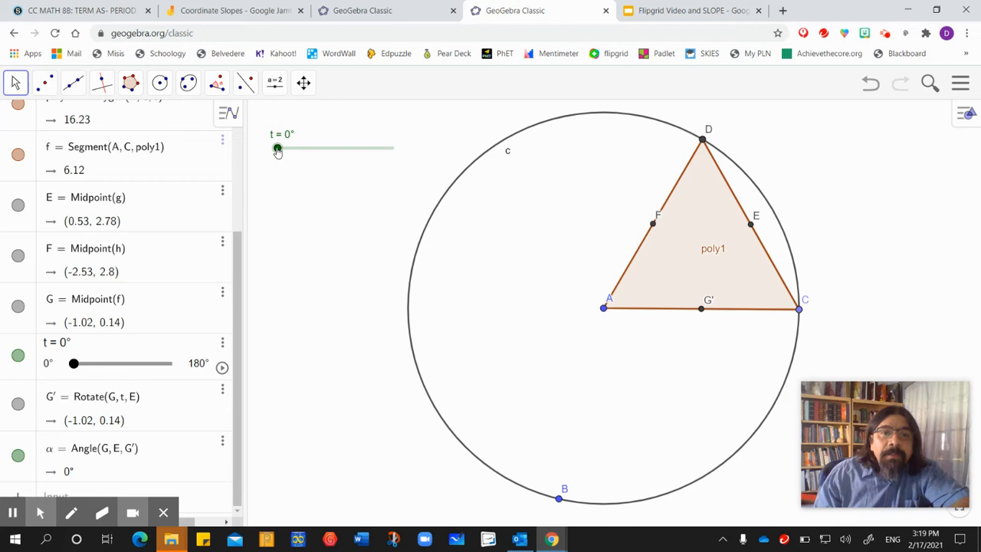
drag(279, 151, 353, 161)
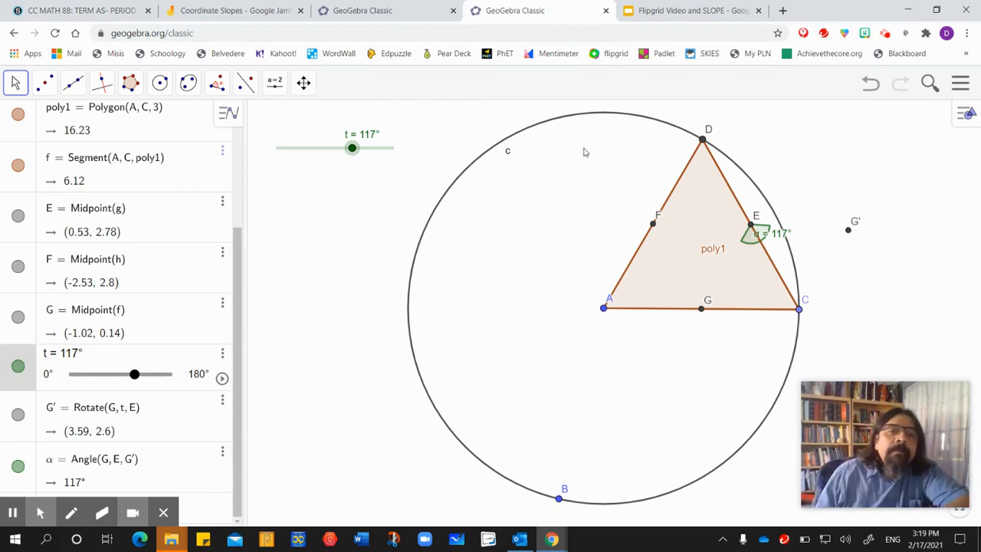
mouse_move(349, 151)
mouse_down()
mouse_move(248, 157)
mouse_move(341, 148)
mouse_up()
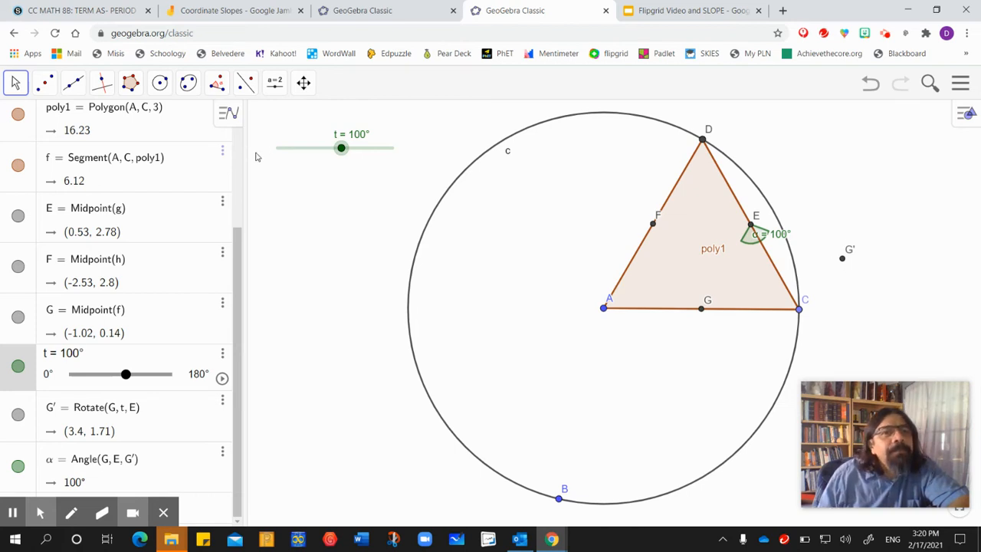
Construct a regular polygon with 3 vertices from midpoint E to the rotated point G'.
click(127, 86)
click(143, 124)
click(154, 147)
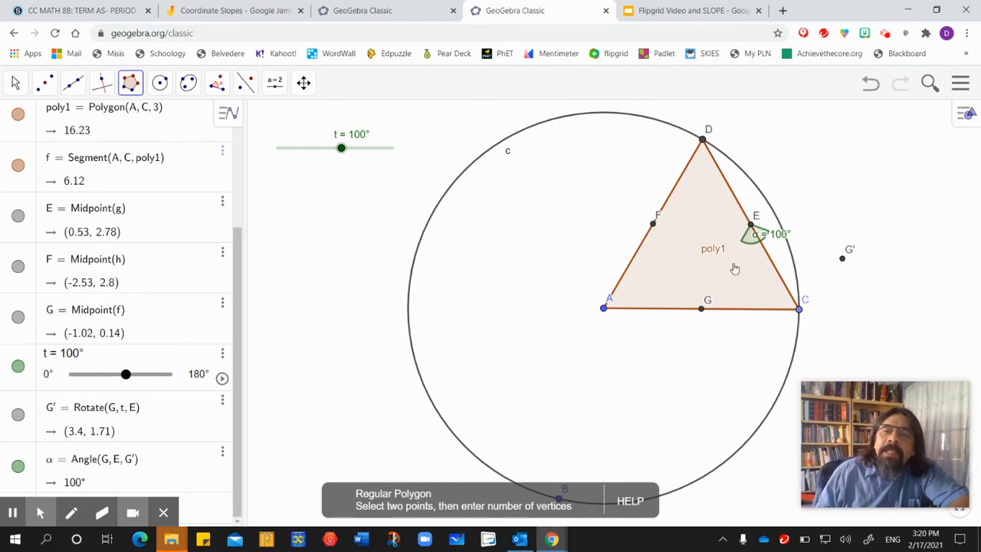
click(752, 228)
click(842, 261)
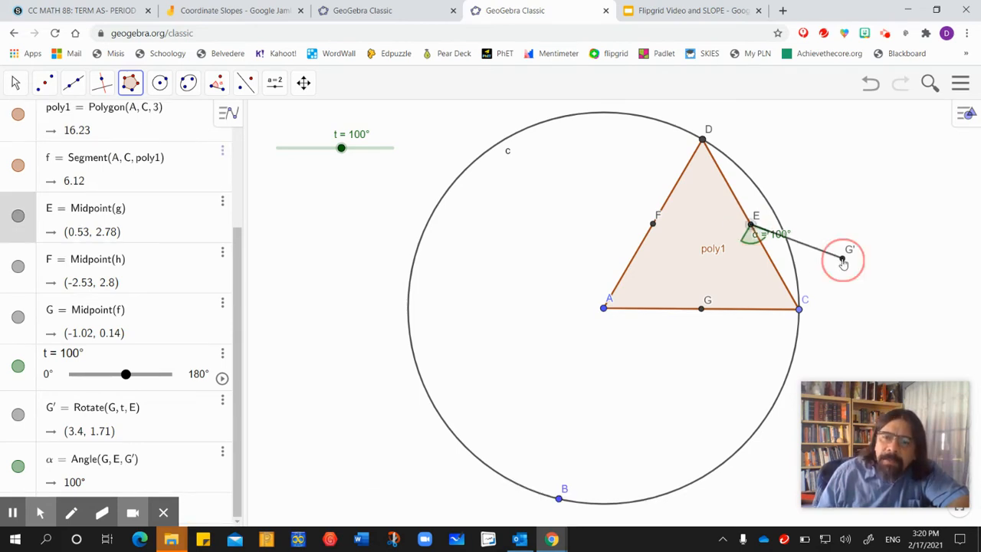
double_click(347, 296)
text(3)
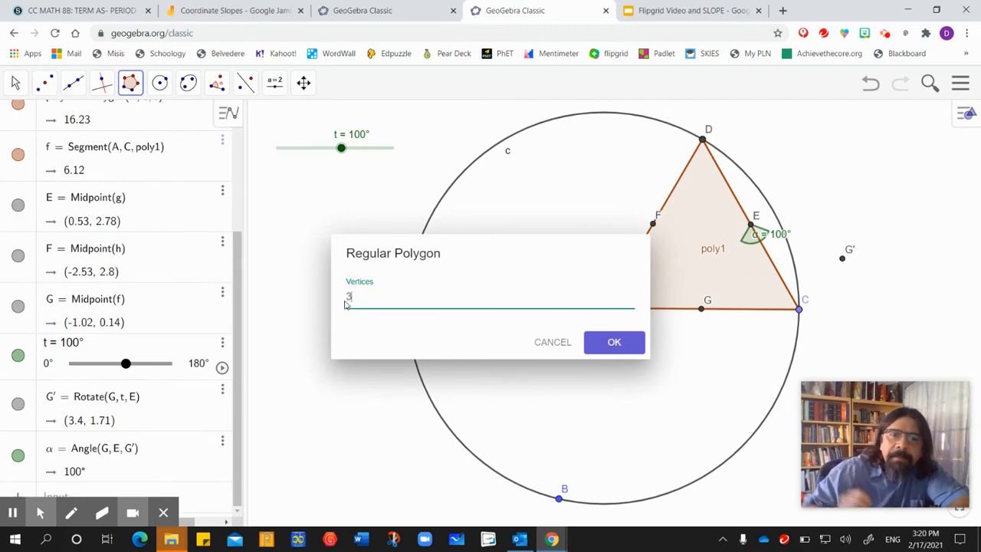
click(613, 343)
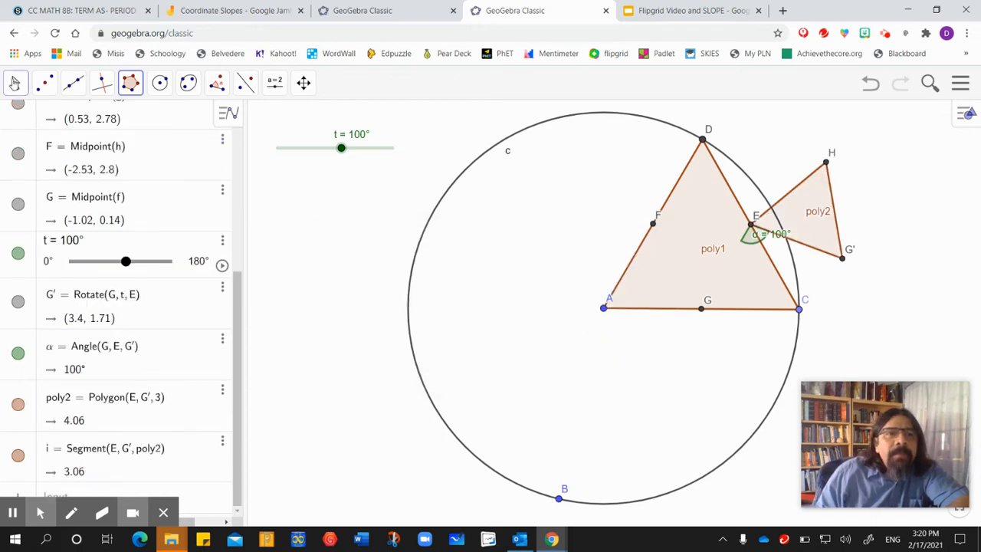
Return slider t to 0° with the Move tool.
click(17, 85)
click(39, 118)
drag(341, 150, 263, 164)
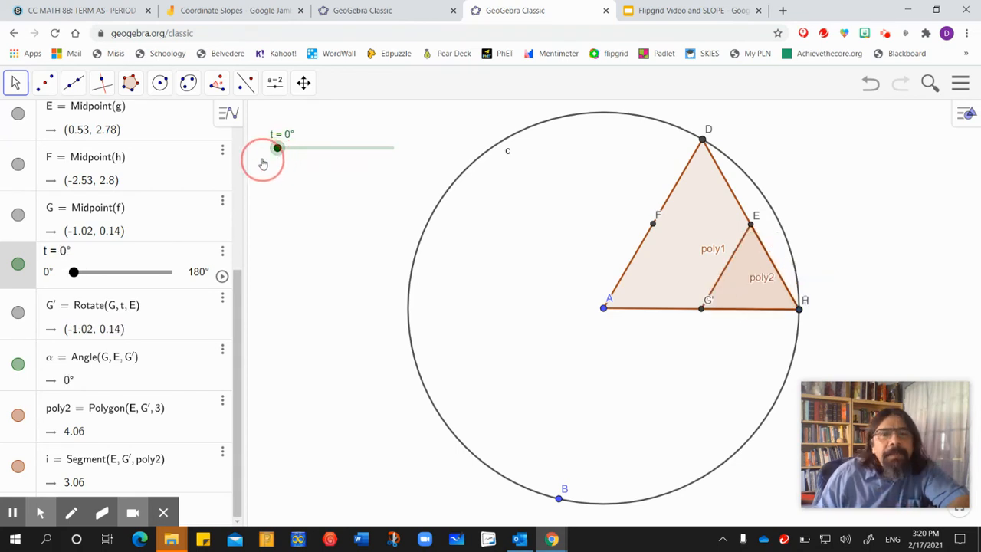
Examine how the corner triangles rotate in the finished reference model by moving t to 19° and back to 0°, and clear its trace.
click(381, 13)
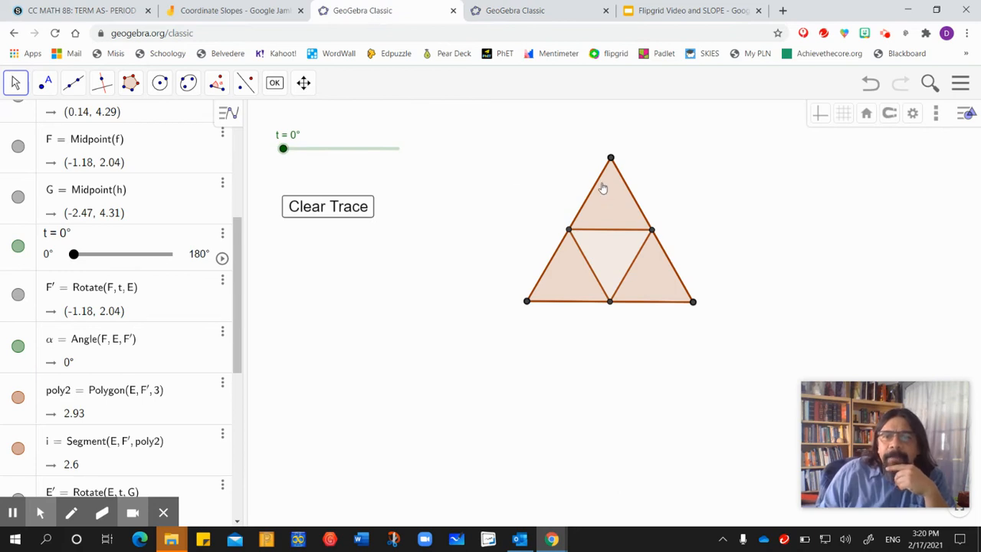
drag(284, 150, 296, 149)
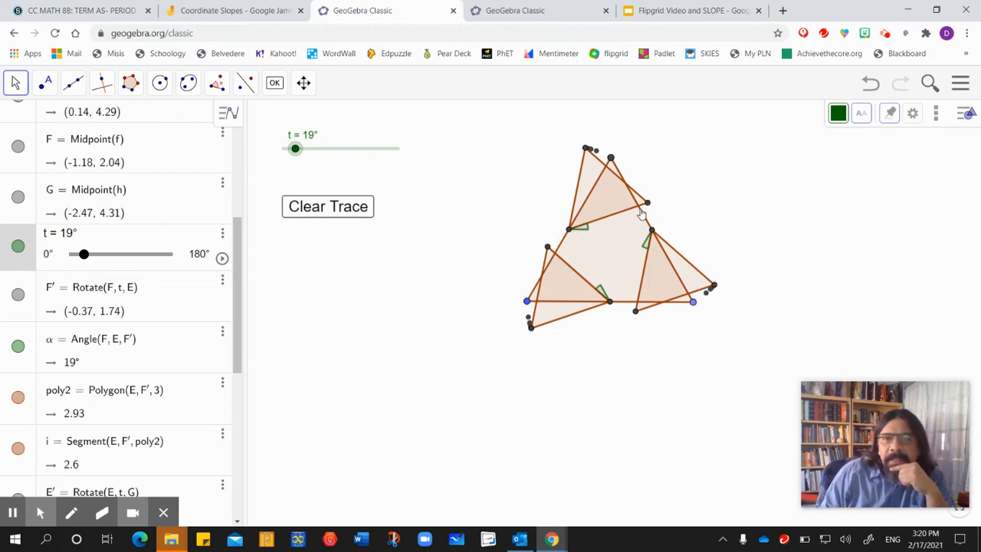
drag(295, 148, 264, 149)
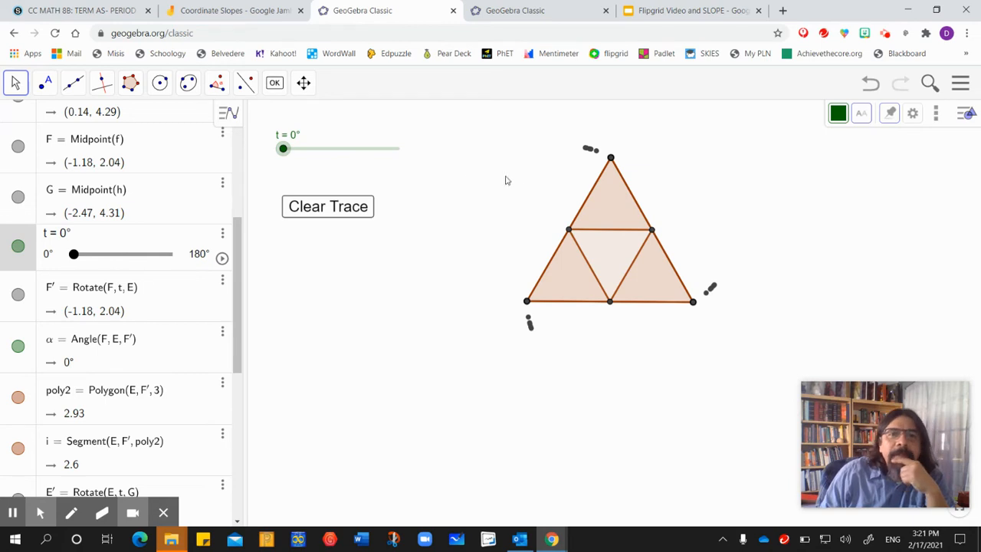
click(341, 208)
click(531, 12)
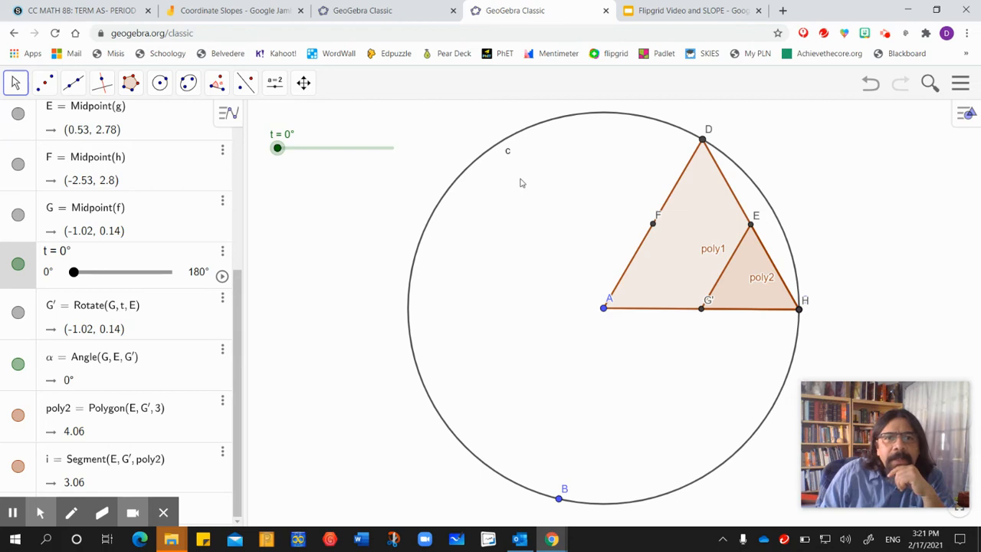
Construct a counterclockwise angle of given size t with leg point E and vertex F.
click(216, 82)
click(247, 148)
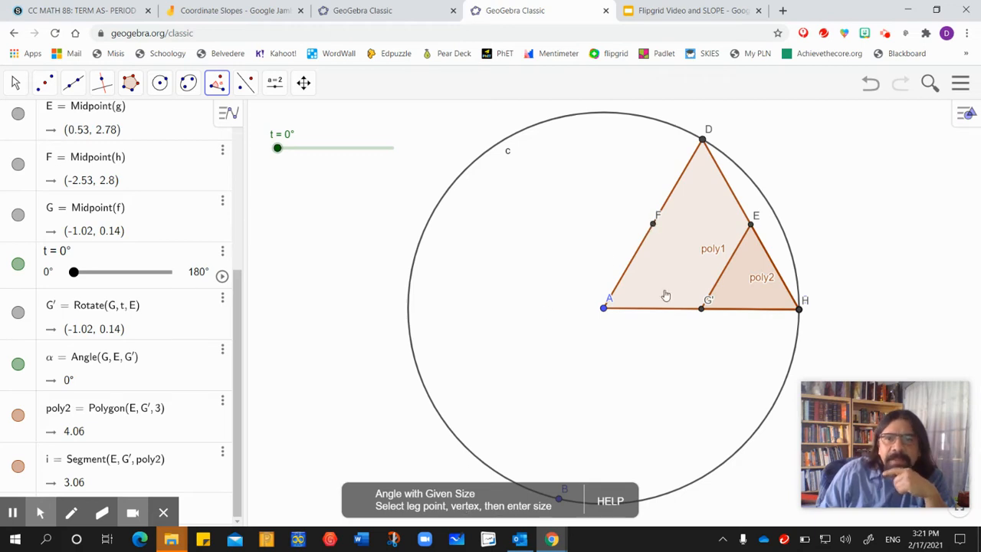
click(752, 225)
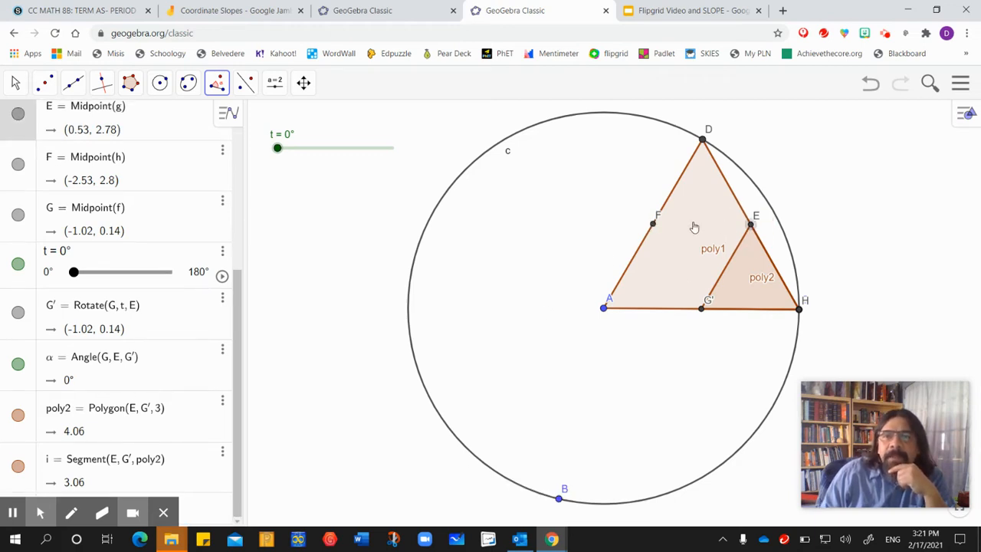
click(654, 224)
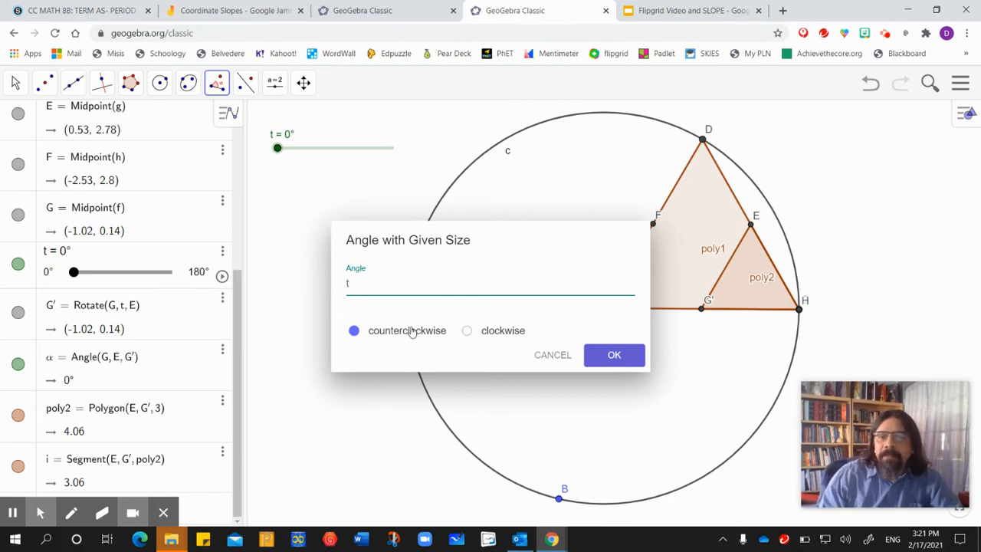
click(613, 355)
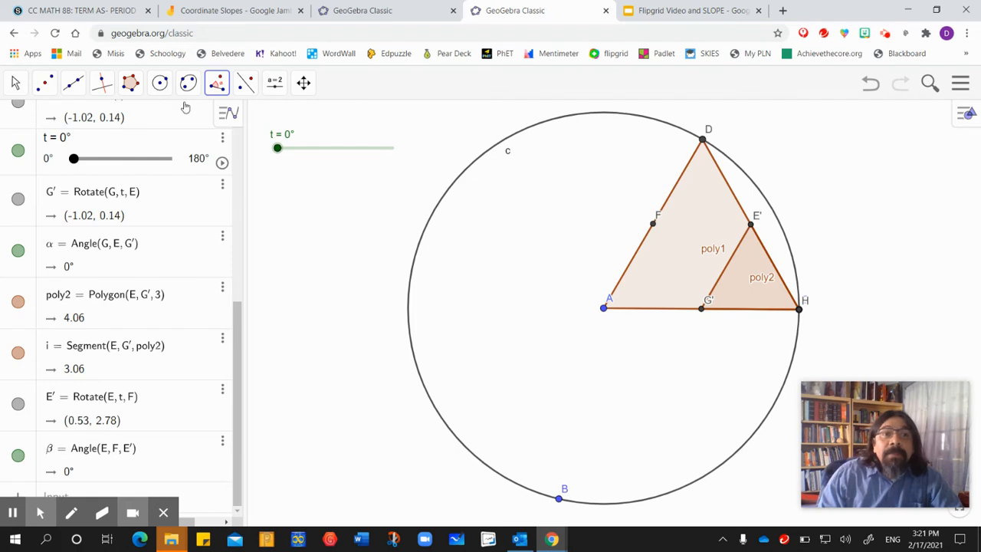
Set slider t to 124° with the Move tool to separate point E' from E.
click(16, 82)
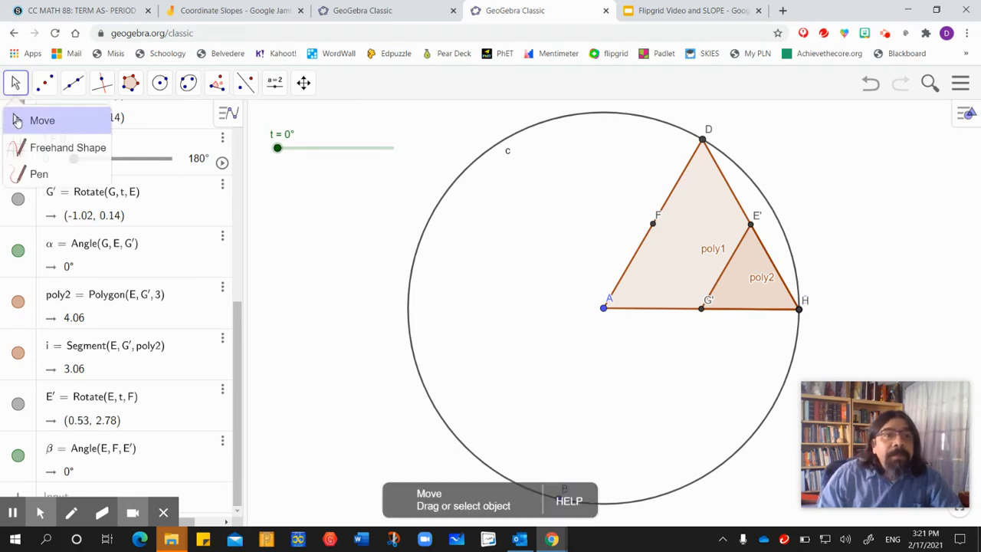
click(18, 123)
drag(277, 151, 340, 150)
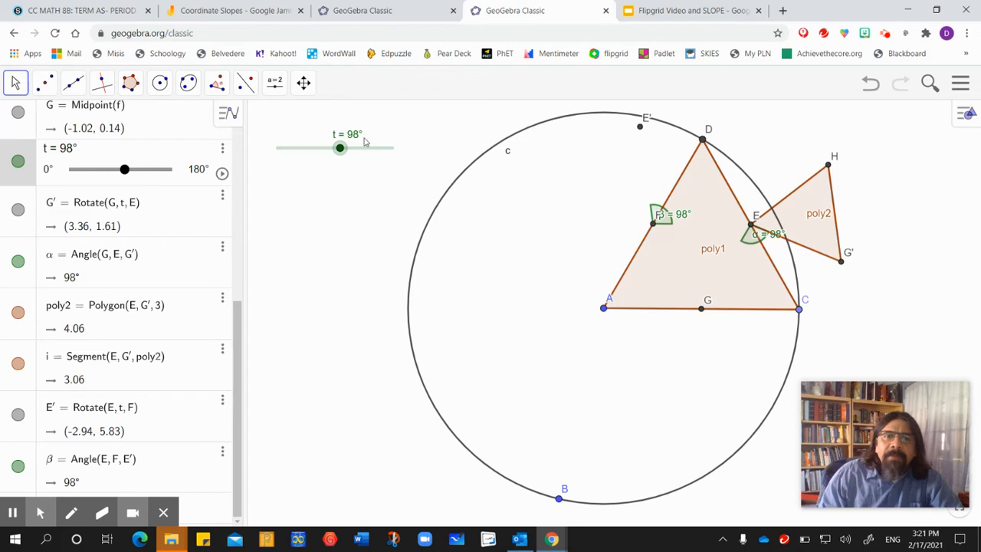
mouse_move(340, 148)
mouse_down()
mouse_move(277, 148)
mouse_move(356, 147)
mouse_up()
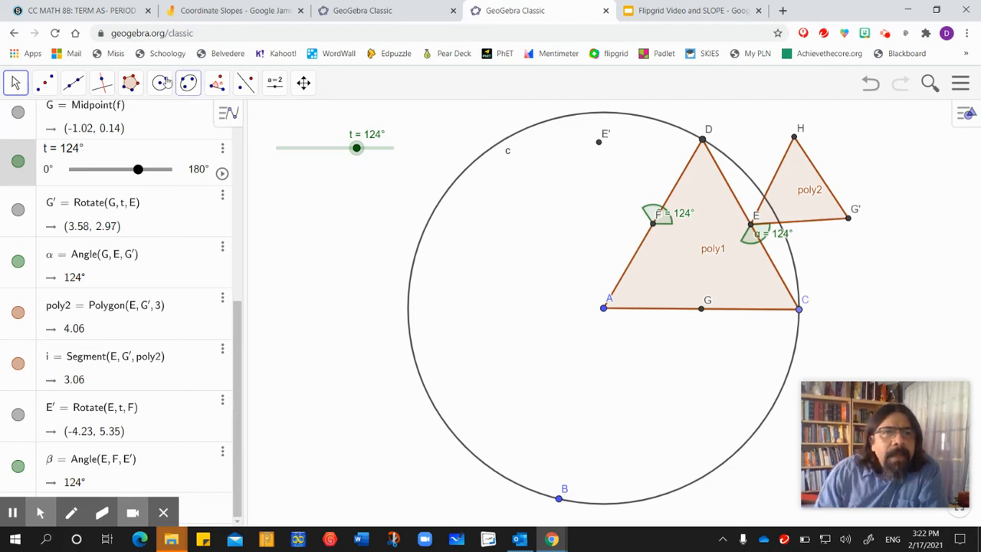
Construct a regular polygon with 3 vertices on the points F and E'.
click(130, 82)
click(138, 121)
click(131, 82)
click(173, 147)
click(175, 148)
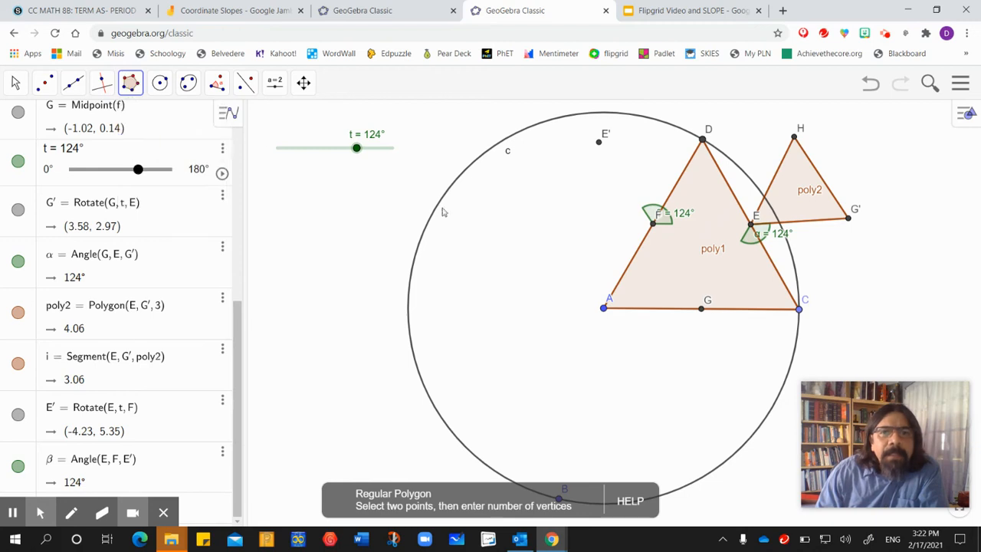
click(652, 224)
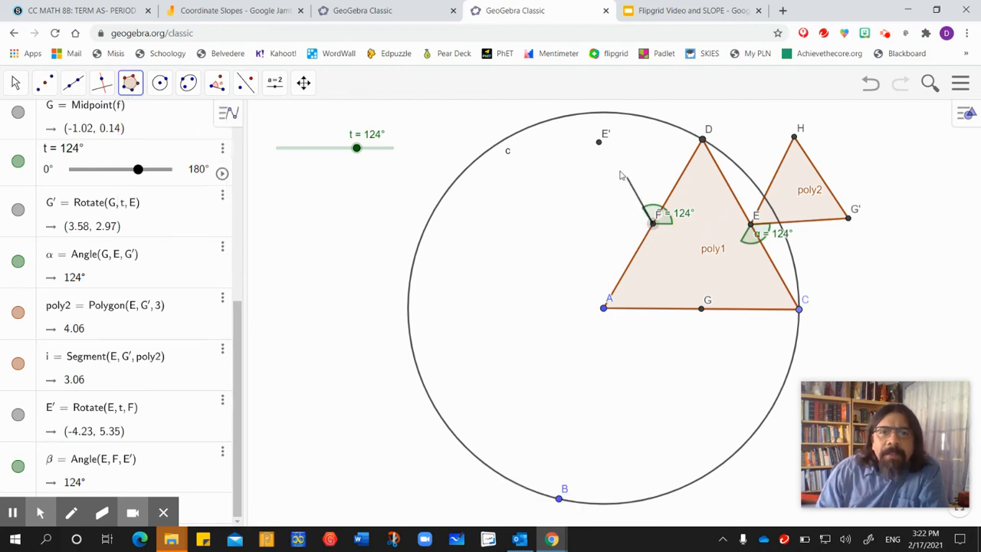
click(599, 146)
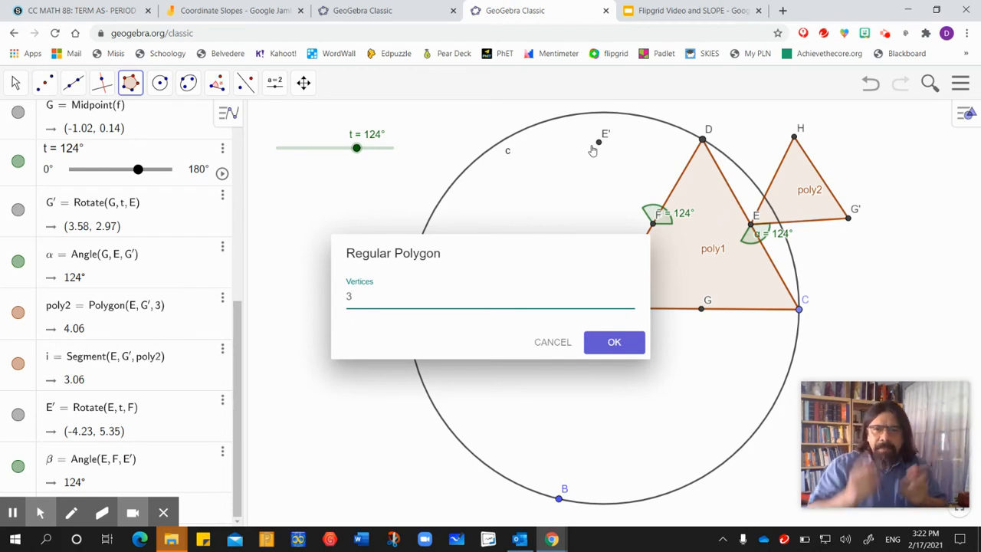
click(603, 346)
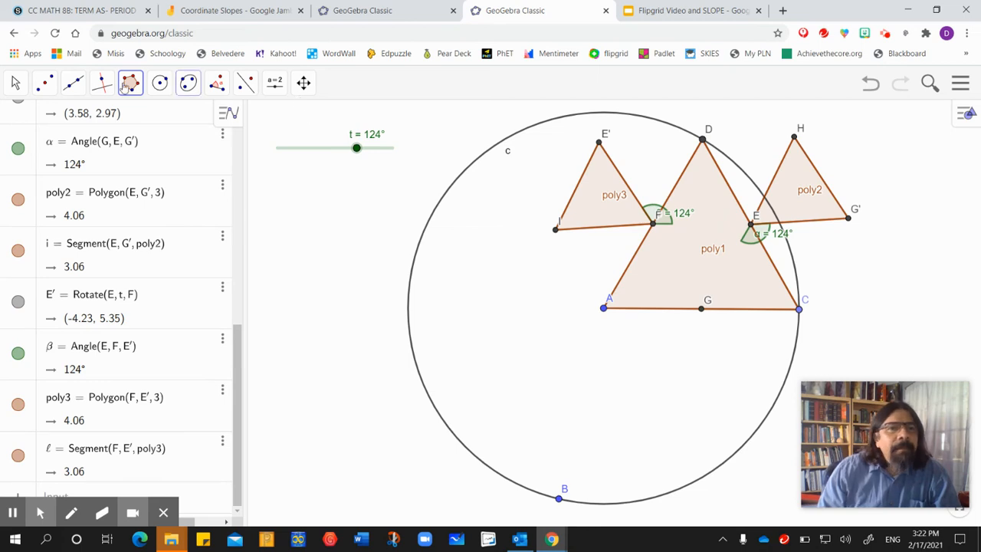
Set slider t back to 0° with the Move tool.
click(15, 83)
click(34, 121)
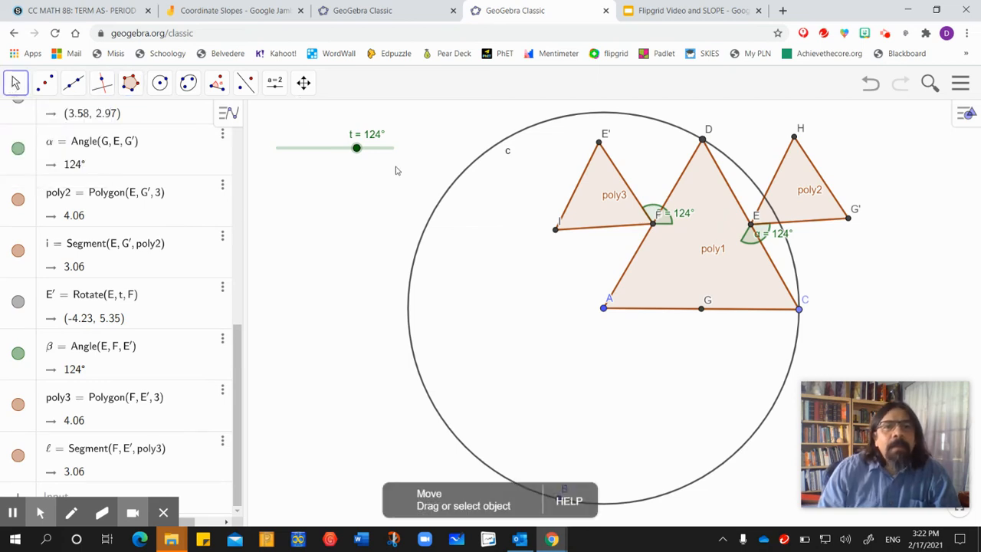
drag(357, 151, 277, 147)
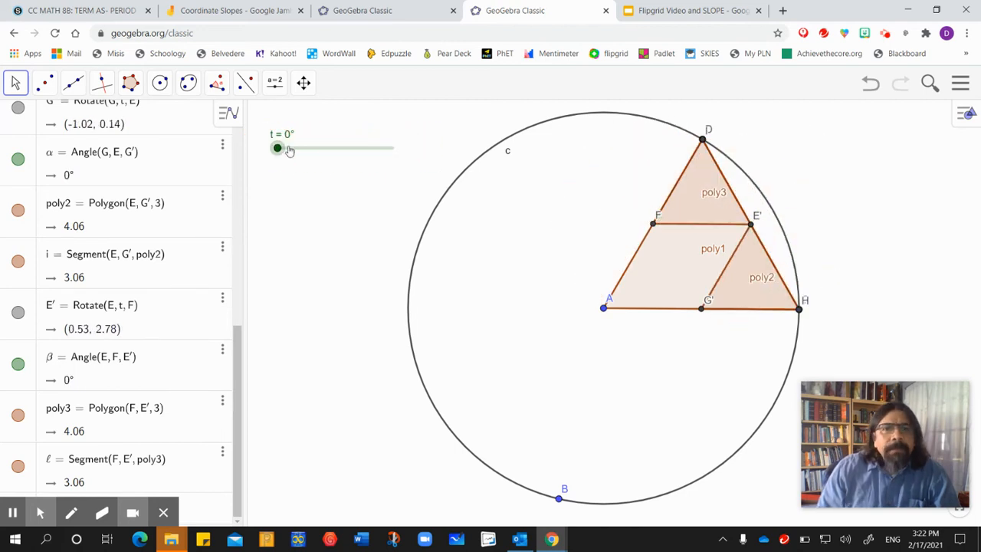
Examine the corner triangles' rotation in the finished reference model by moving its t to 40°, clear the trace, and return to the construction.
click(371, 13)
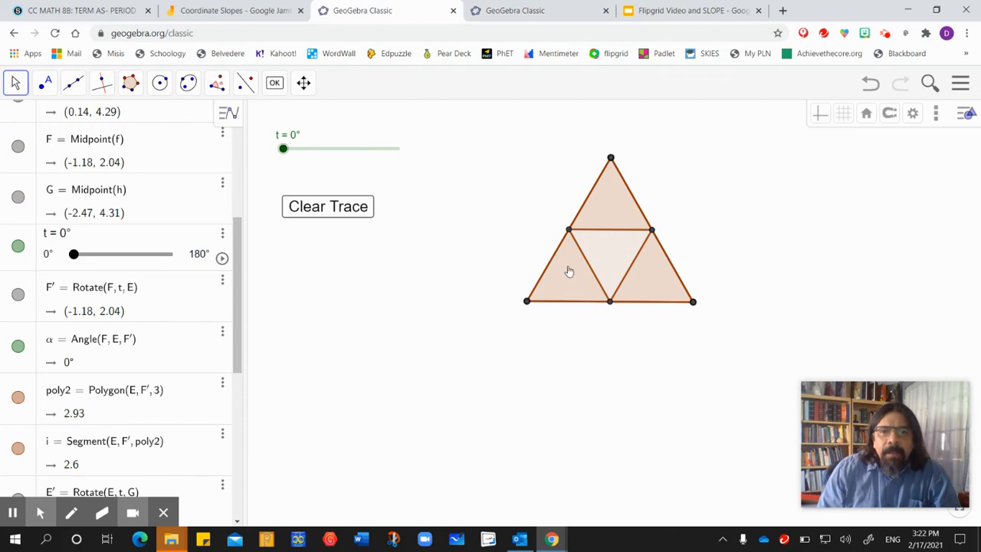
drag(282, 151, 308, 149)
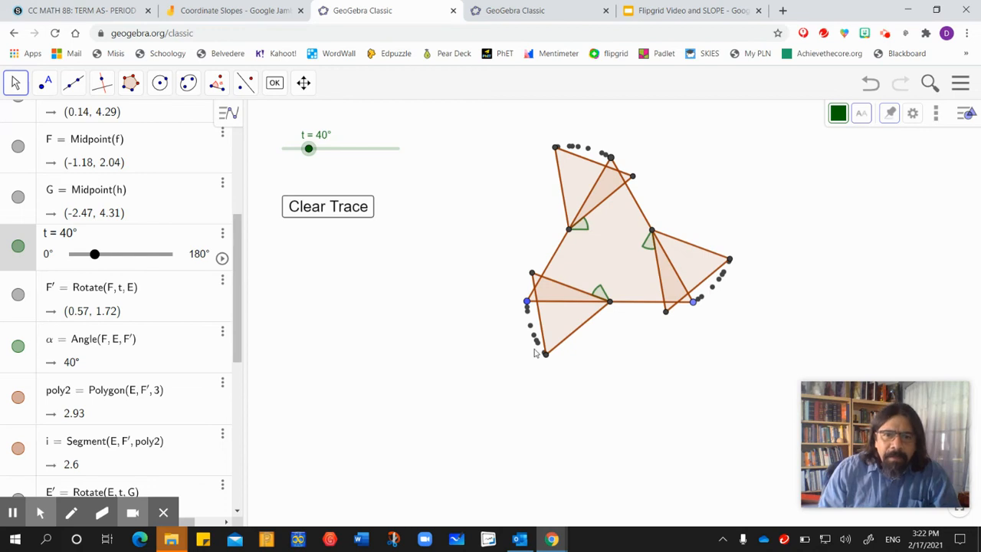
click(318, 209)
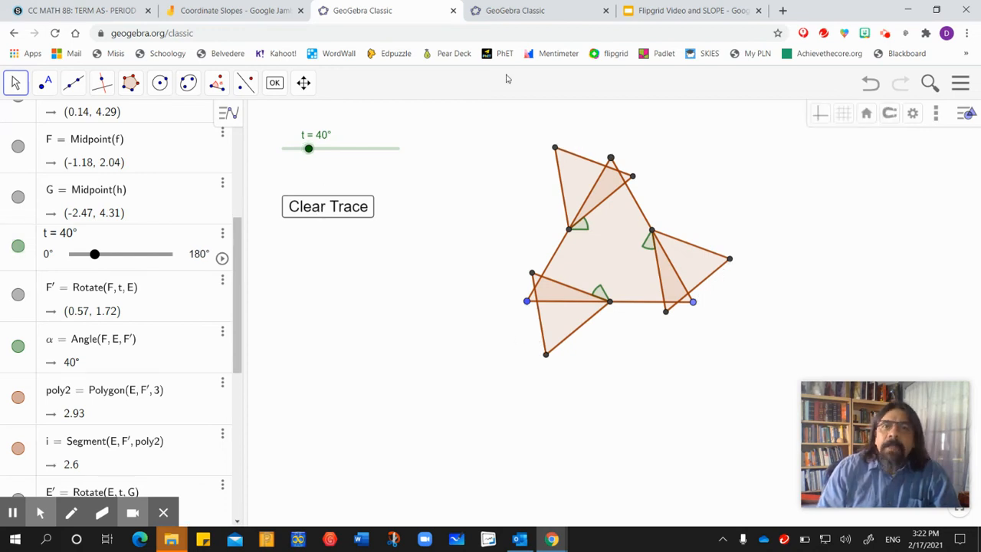
click(517, 9)
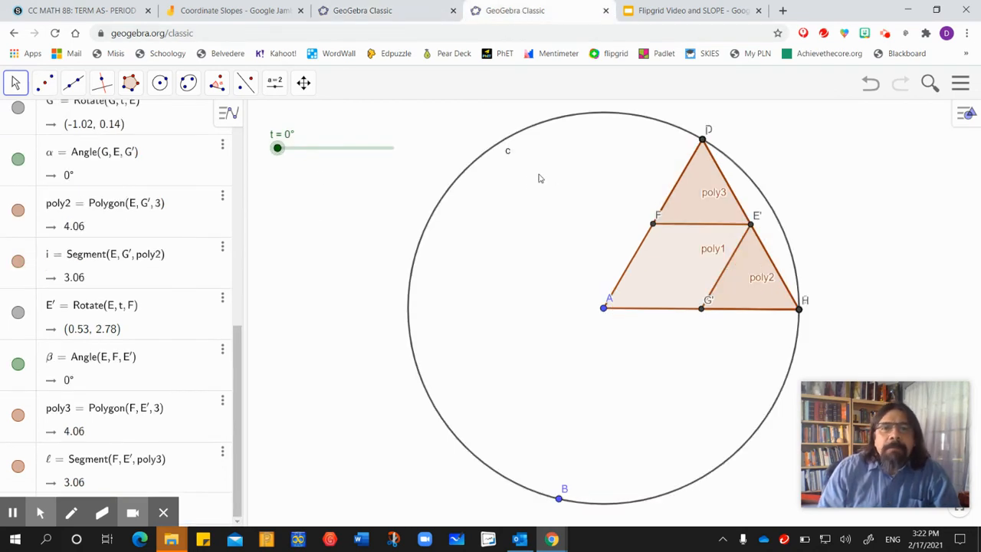
Try to construct a counterclockwise angle of given size t with leg point G and vertex F.
click(217, 82)
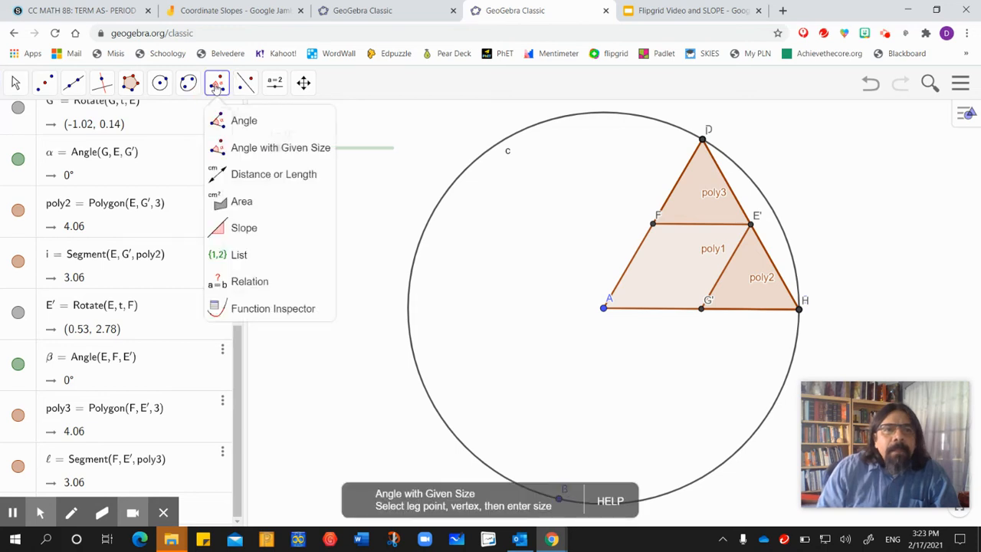
click(261, 148)
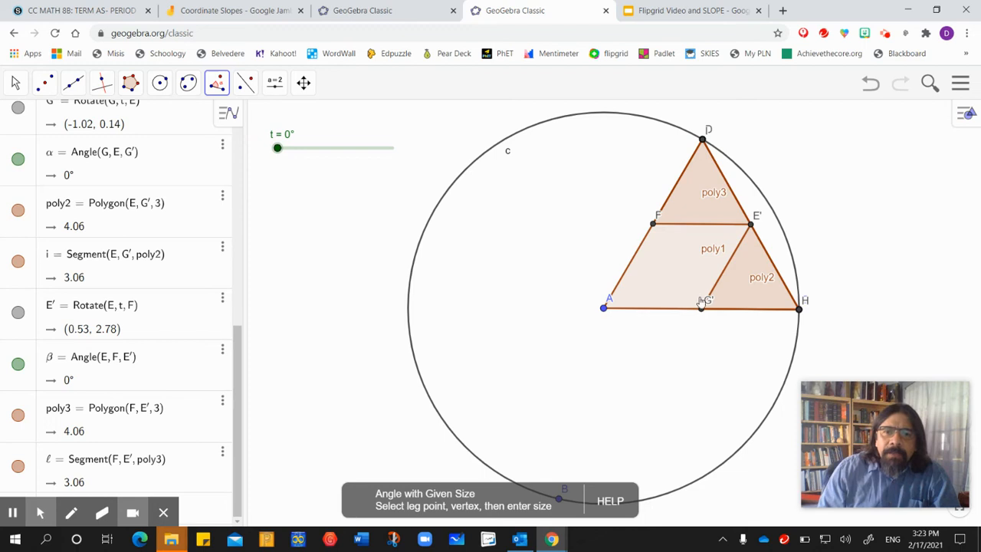
click(701, 311)
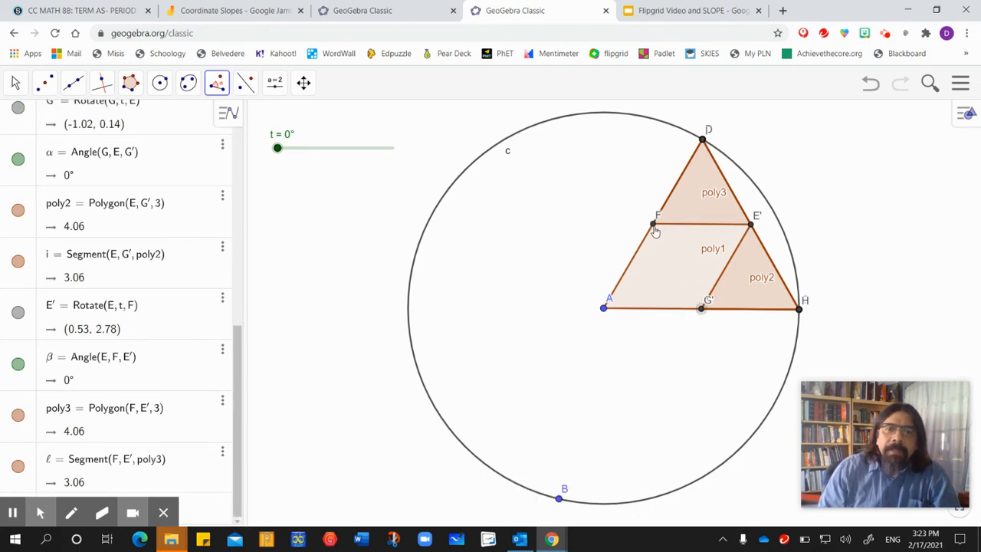
click(653, 226)
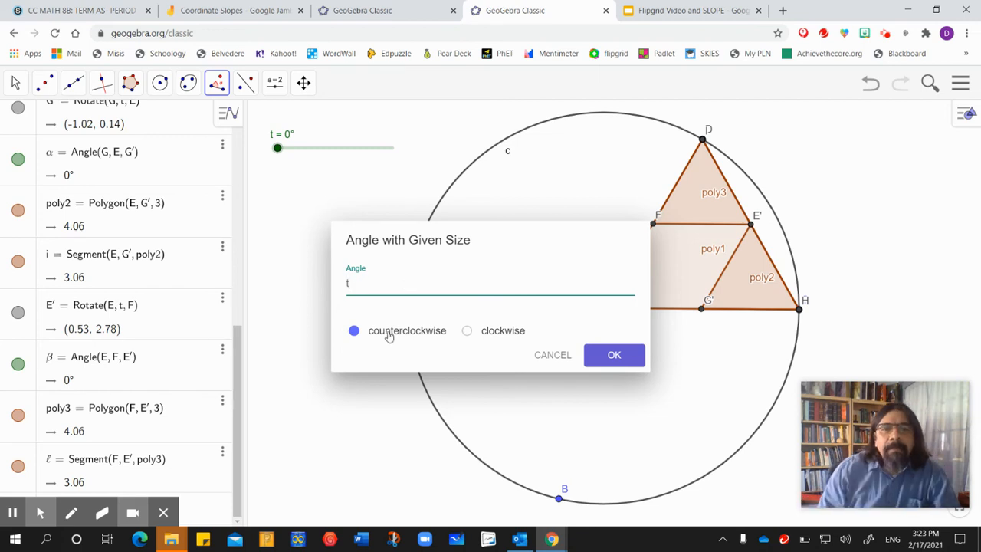
click(613, 355)
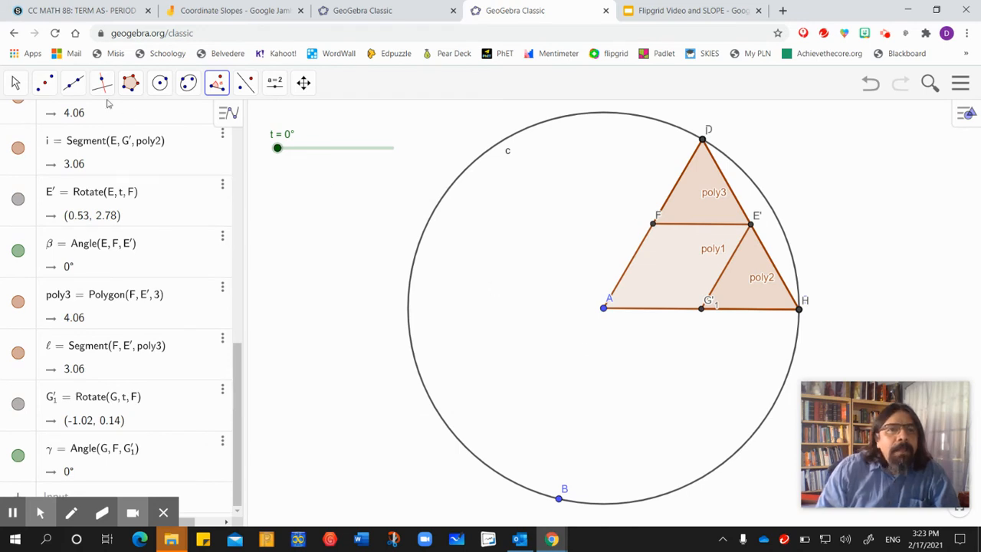
Test the new angle at F by moving slider t to 96° and back to 0° with the Move tool.
click(15, 82)
click(33, 118)
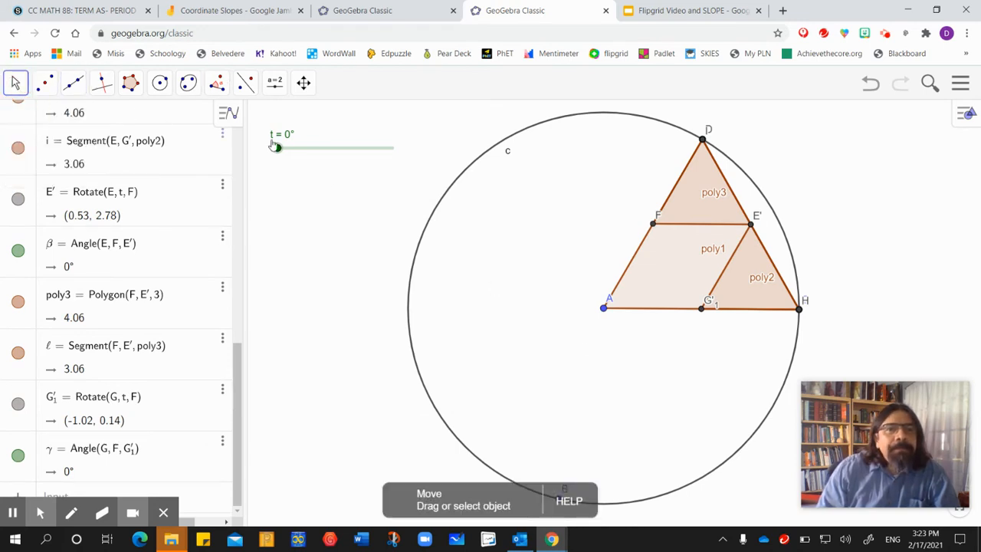
drag(279, 152, 338, 148)
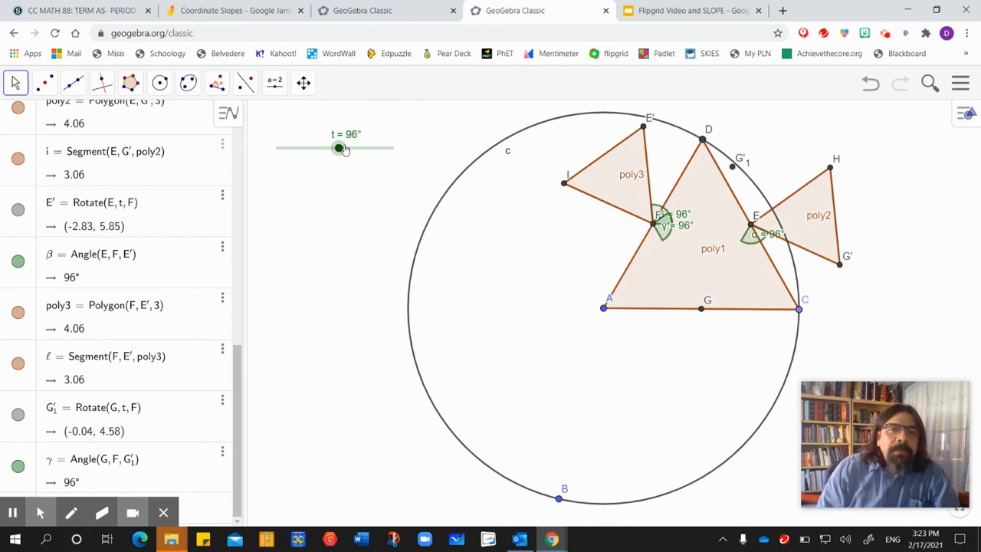
drag(339, 148, 260, 151)
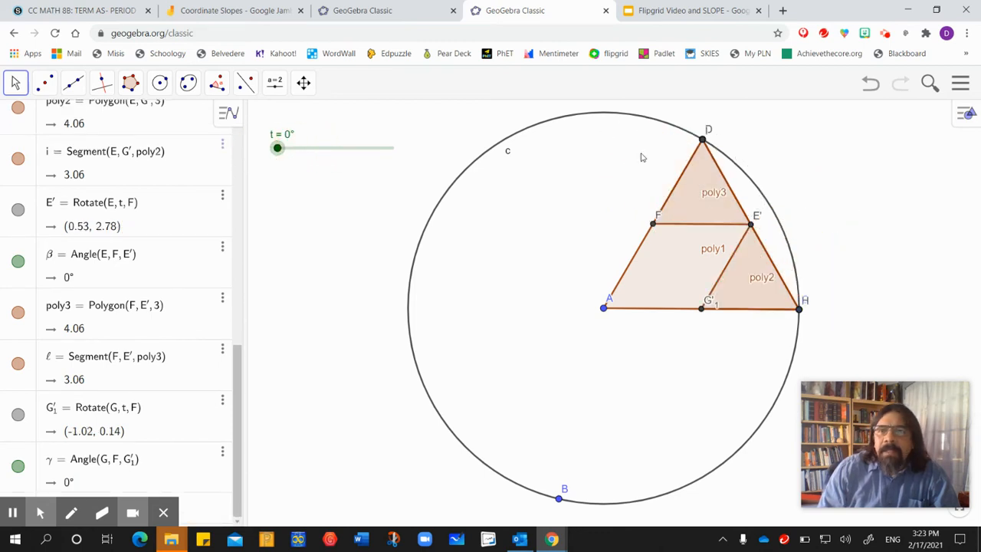
Undo the angle from G about F together with the surrounding slider moves, and set t to 66°.
click(870, 89)
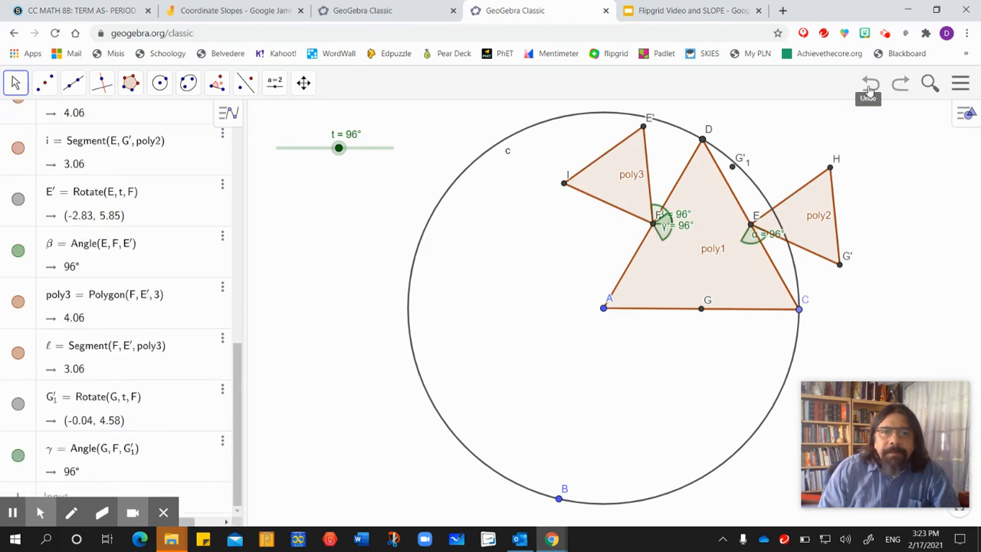
click(869, 89)
click(870, 90)
click(869, 90)
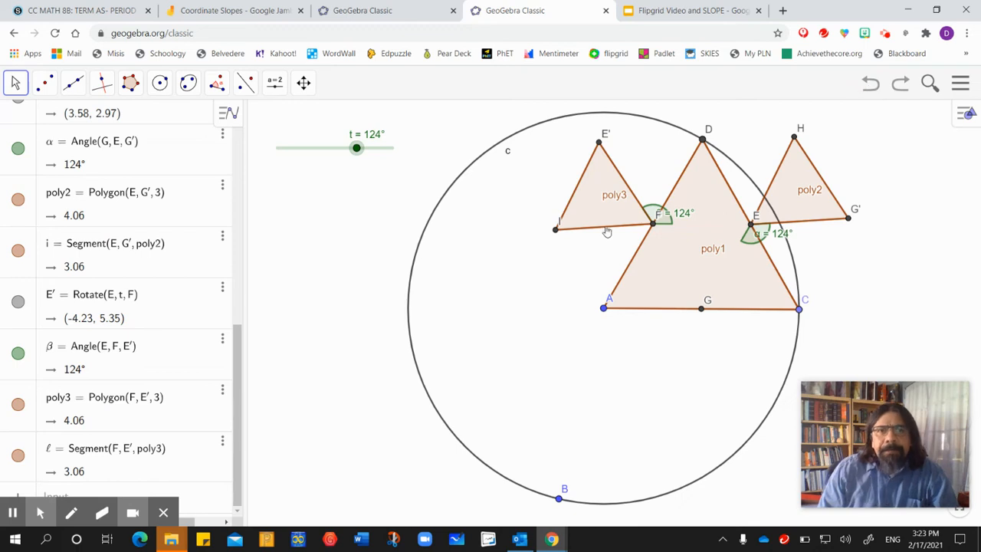
drag(357, 150, 320, 153)
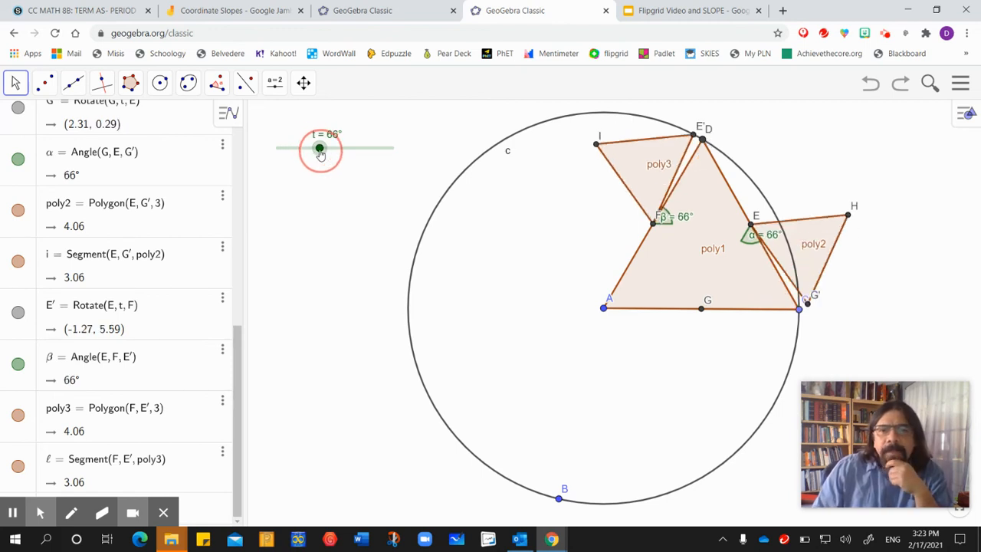
Check the rotation of the third corner triangle in the reference model by moving its t to 16°, and return to the construction.
click(380, 11)
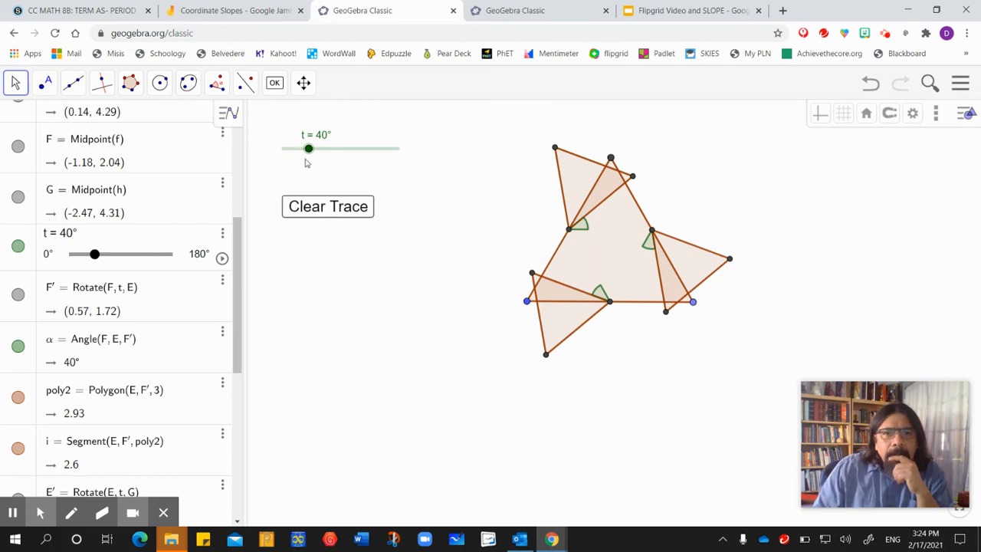
mouse_move(308, 150)
mouse_down()
mouse_move(278, 151)
mouse_move(310, 155)
mouse_move(281, 151)
mouse_move(302, 160)
mouse_move(258, 158)
mouse_move(304, 165)
mouse_up()
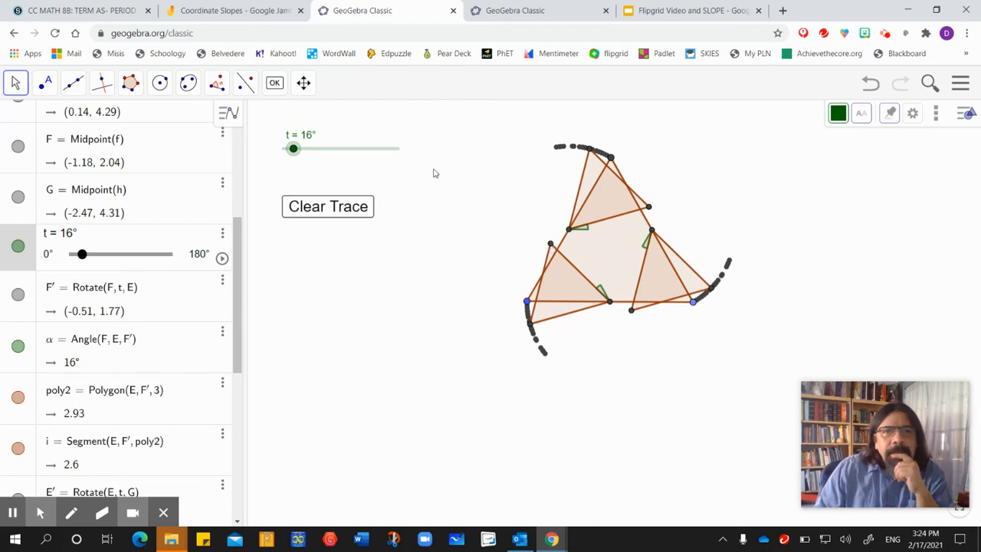
click(514, 13)
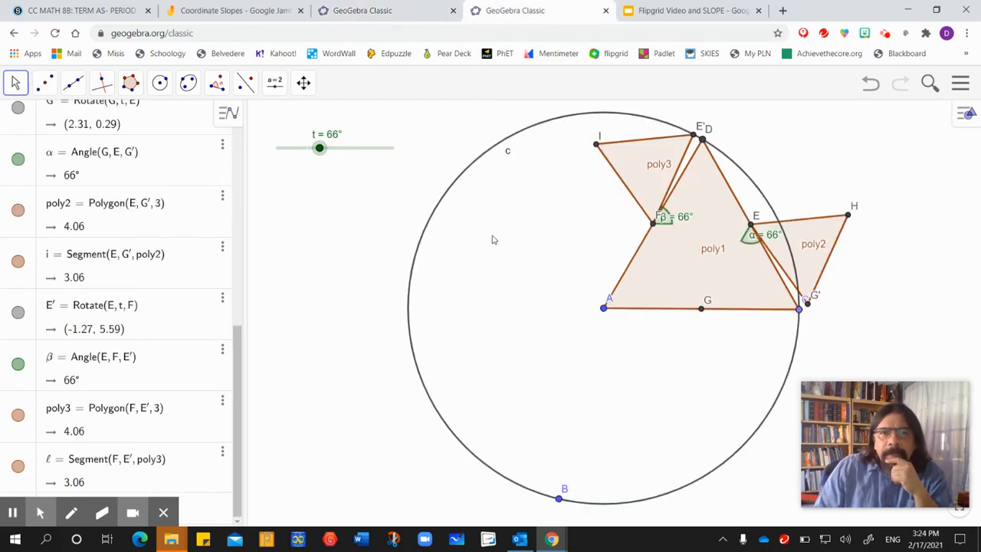
Construct a counterclockwise angle of given size t with leg point F and vertex G.
click(216, 82)
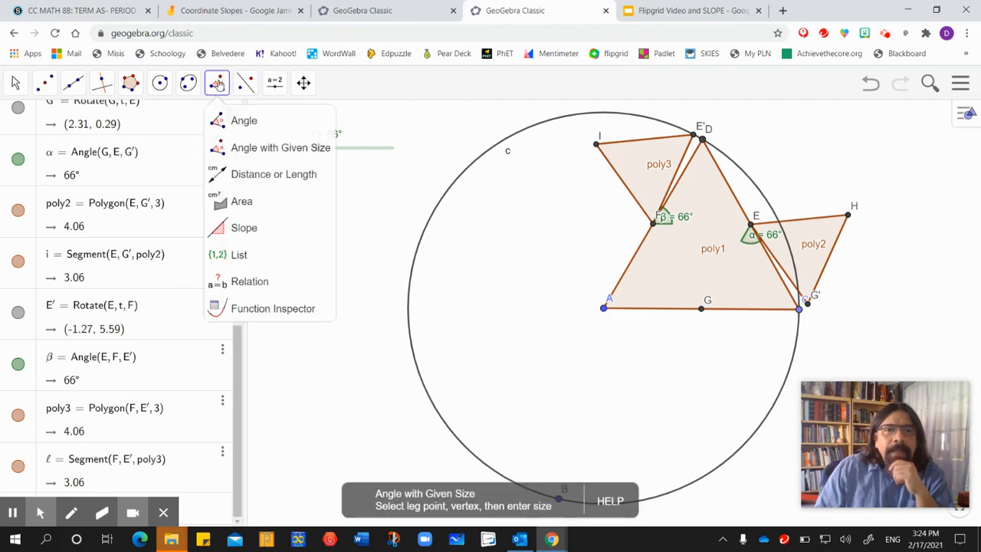
click(653, 225)
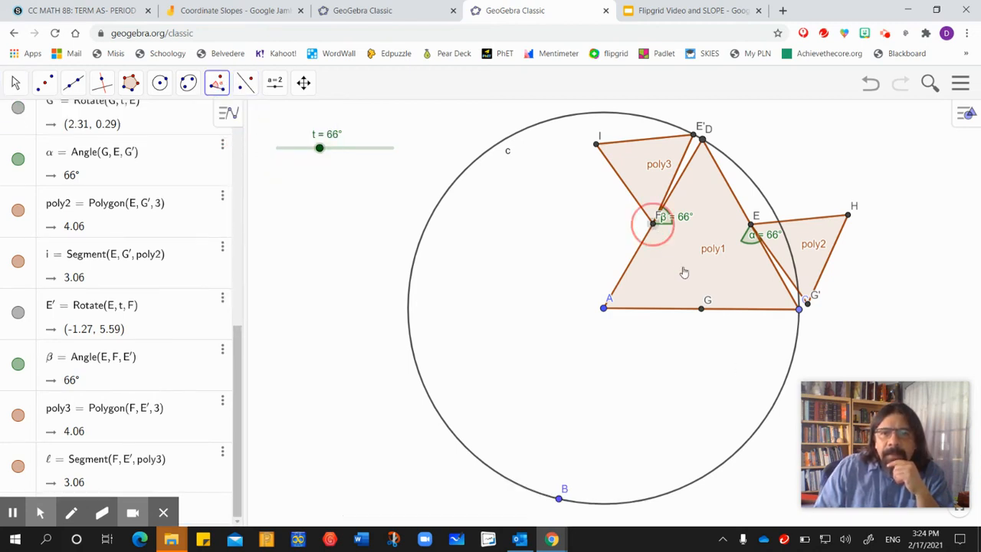
click(701, 309)
drag(375, 282, 337, 283)
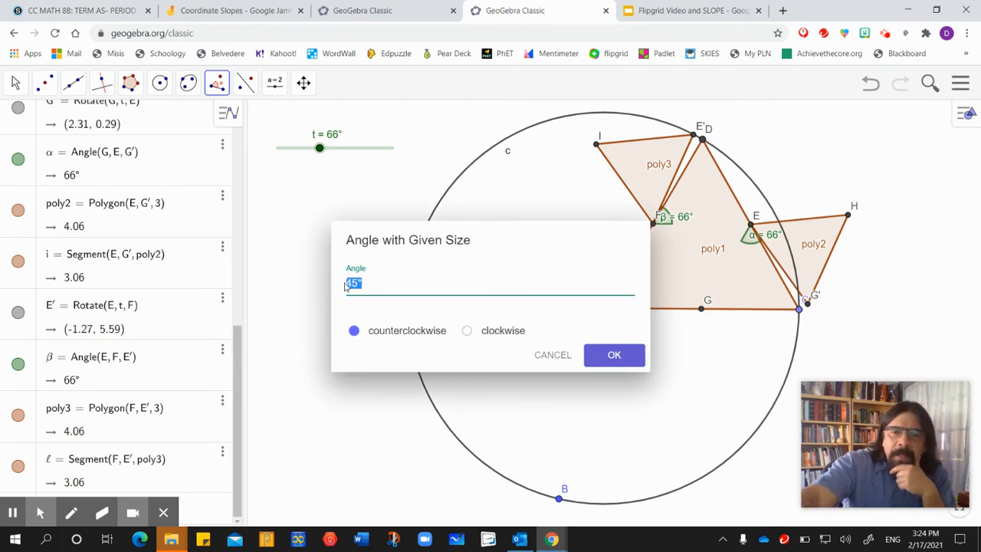
key(BackSpace)
click(615, 354)
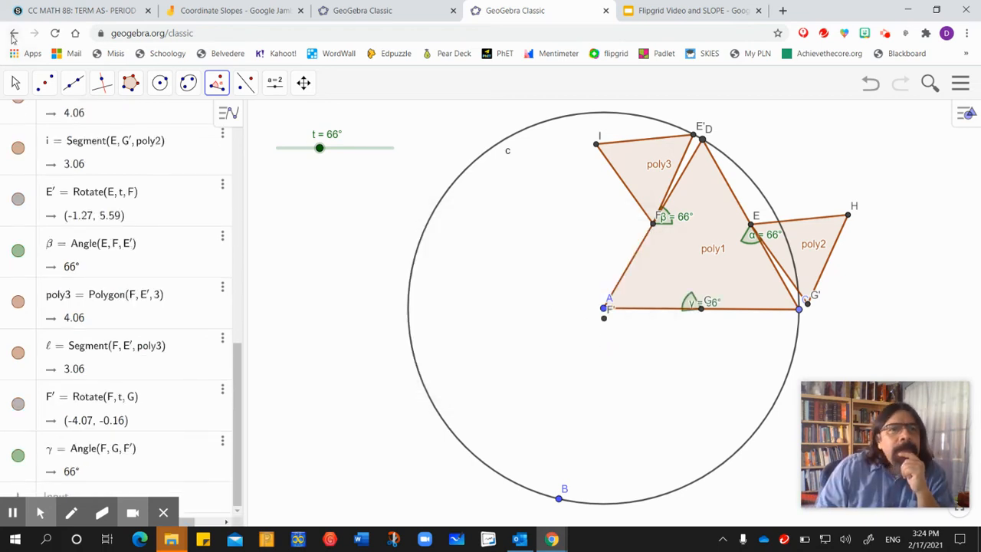
Set slider t to 119° with the Move tool to move point F' clear of A.
click(14, 83)
click(14, 84)
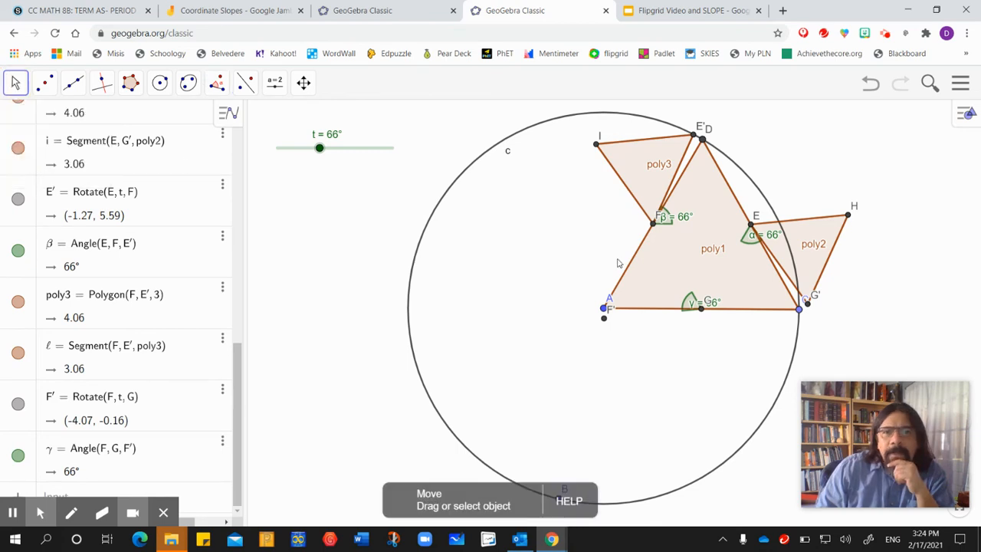
drag(319, 148, 353, 155)
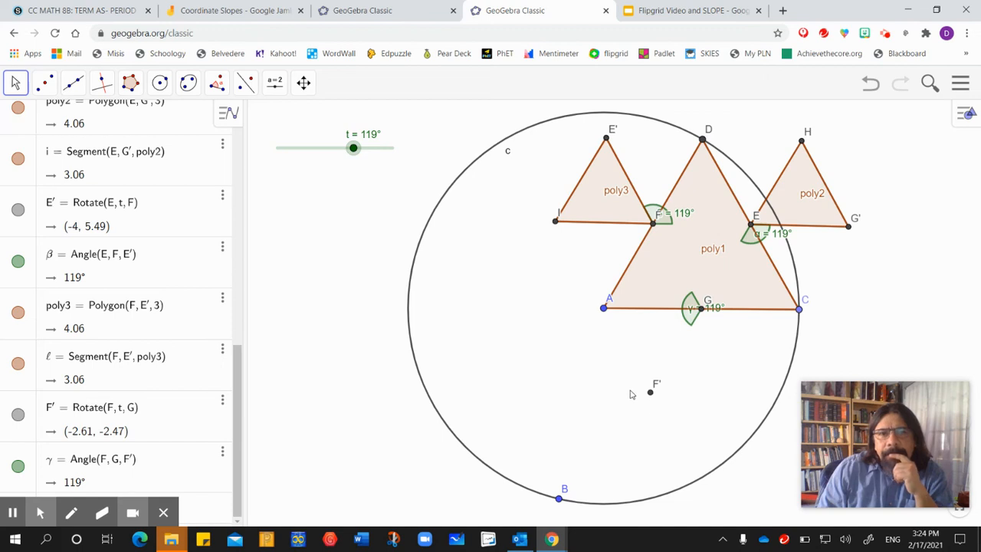
Construct a regular polygon with 3 vertices on the points G and F'.
click(130, 82)
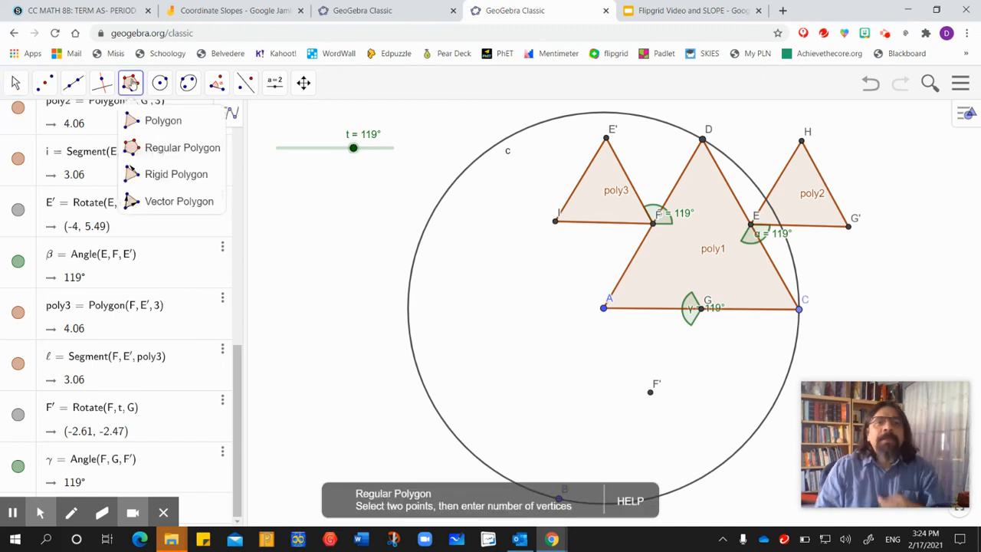
click(157, 148)
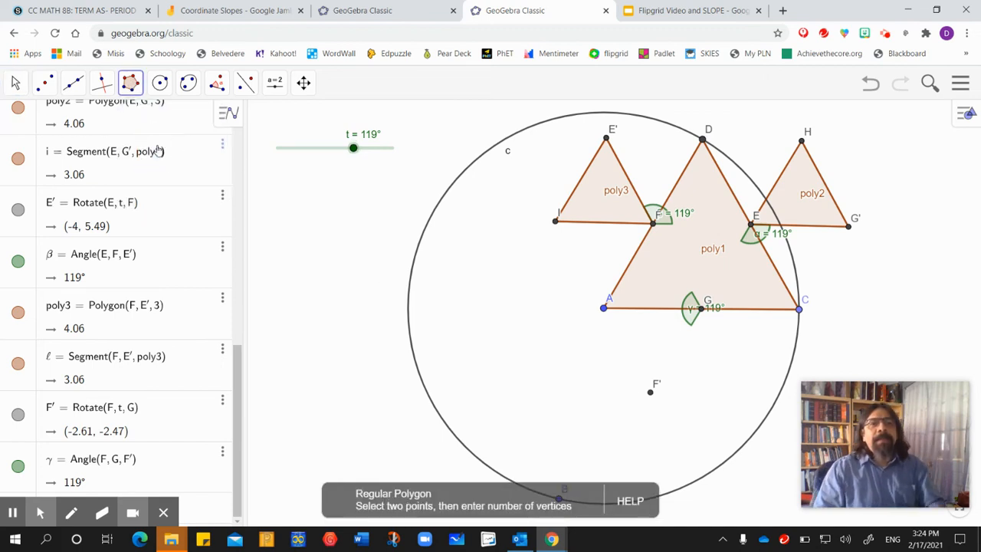
click(699, 308)
click(649, 392)
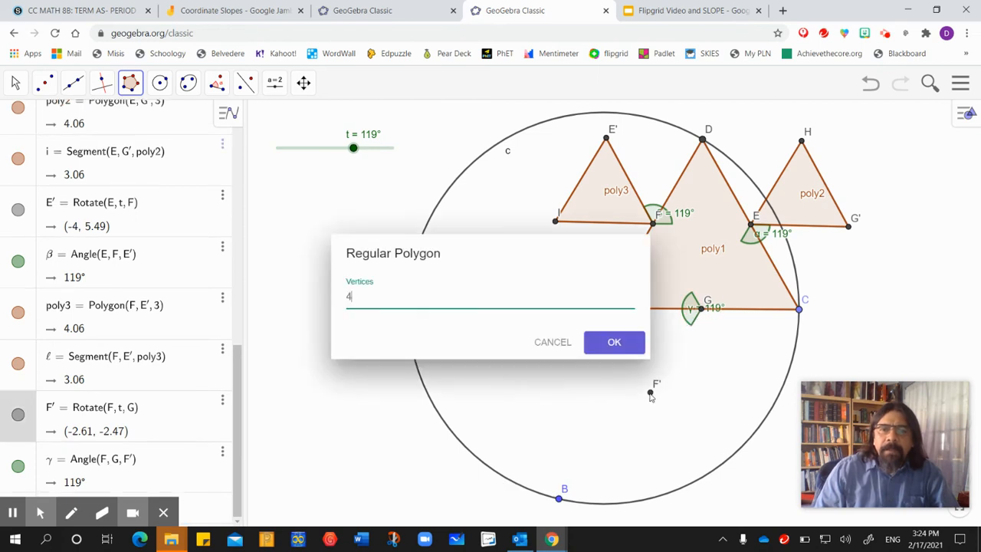
drag(357, 300, 329, 305)
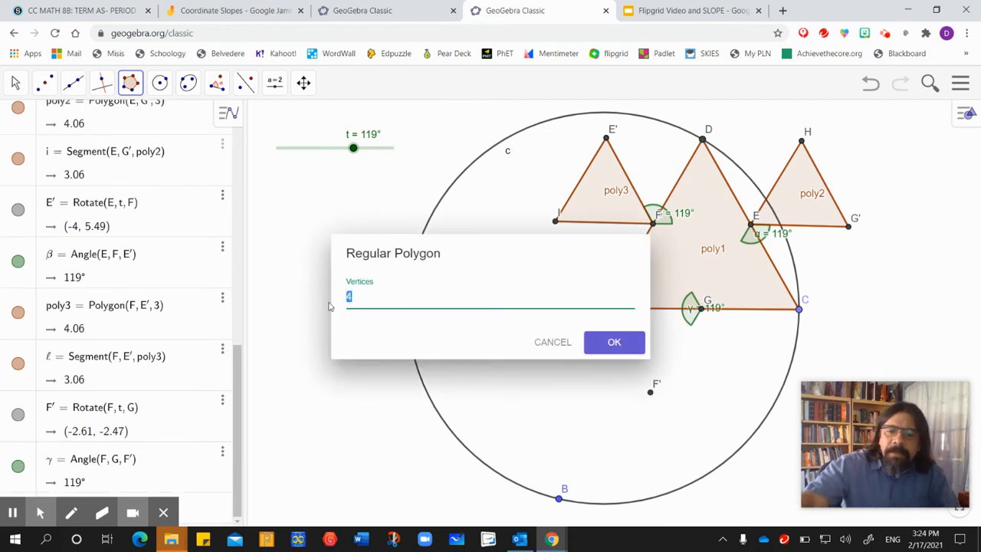
key(Return)
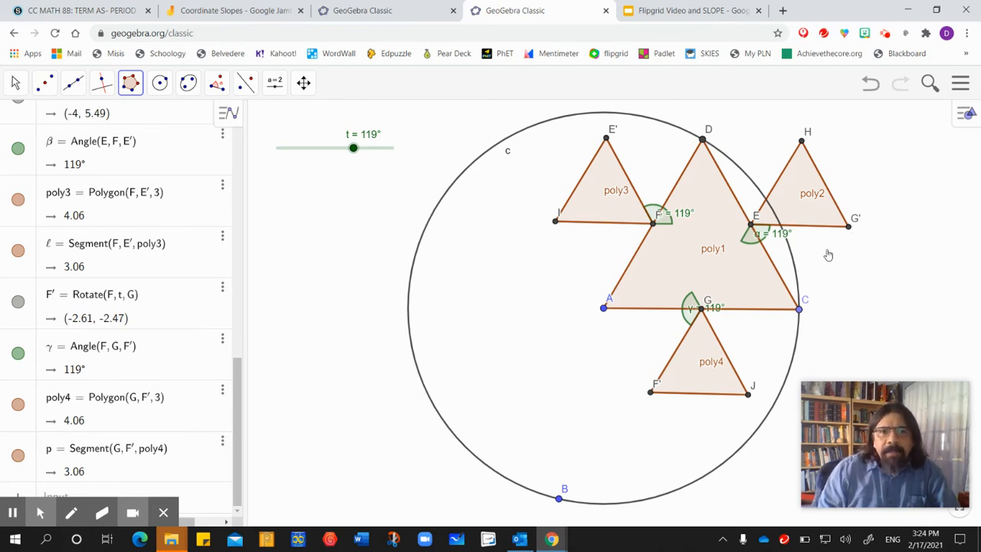
Set slider t back to 0° with the Move tool so the corner triangles fold onto the large triangle.
click(16, 90)
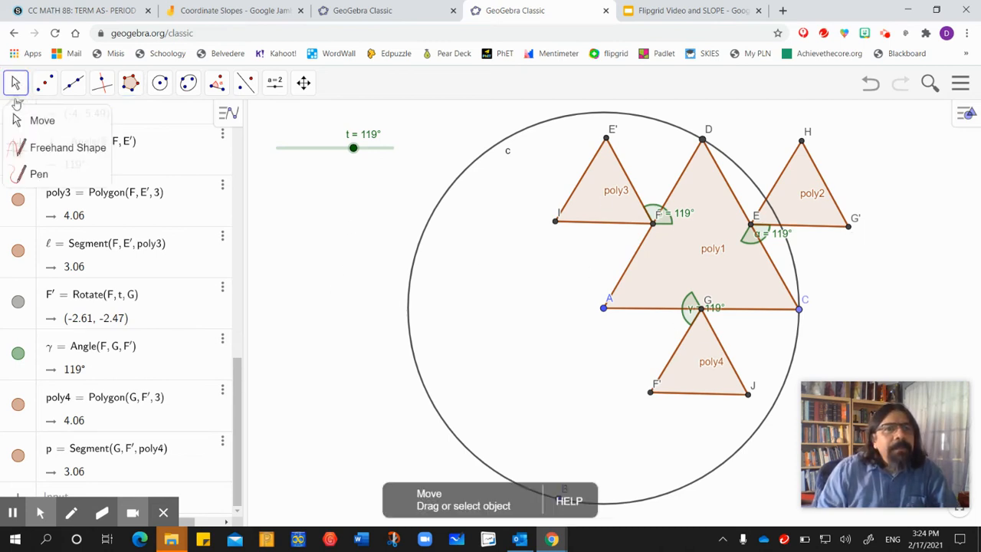
click(16, 120)
drag(353, 148, 262, 146)
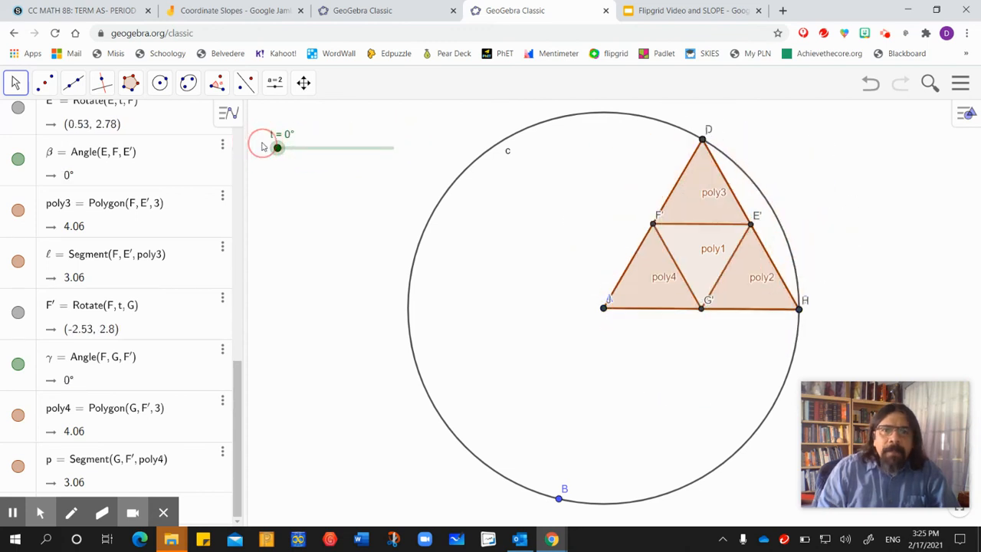
Hide circle c and set slider t to 32°.
scroll(237, 396, up, 10)
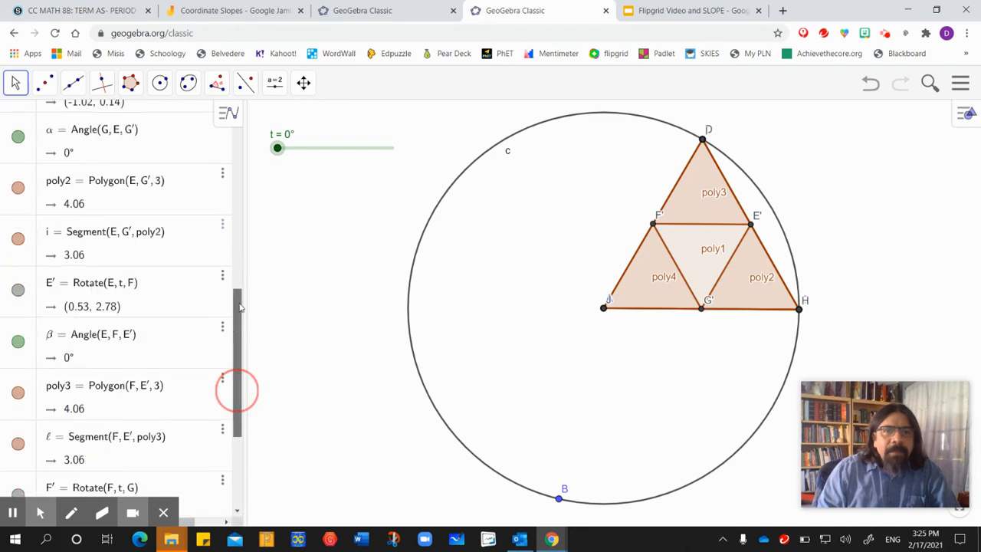
click(18, 187)
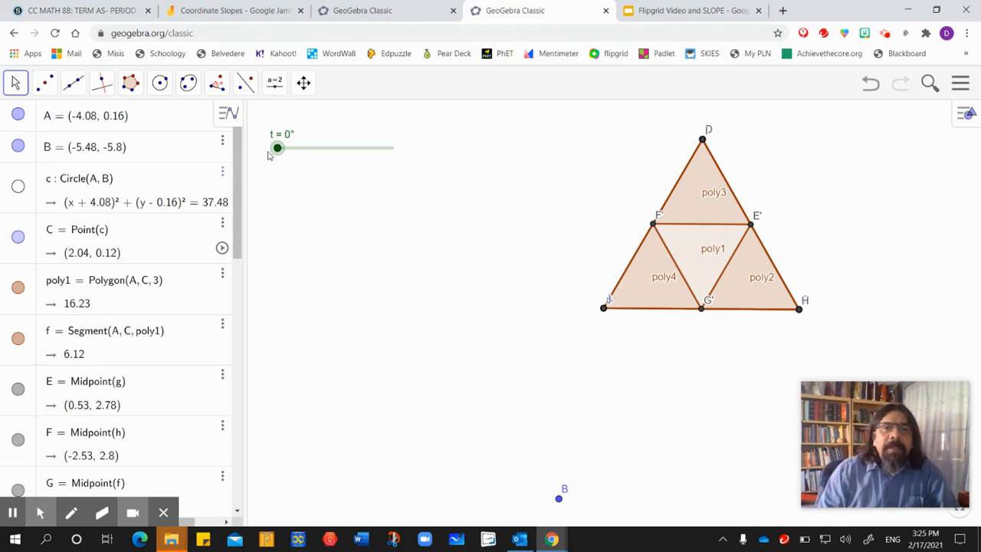
mouse_move(277, 148)
mouse_down()
mouse_move(302, 149)
mouse_move(252, 147)
mouse_move(298, 158)
mouse_move(244, 151)
mouse_move(298, 161)
mouse_up()
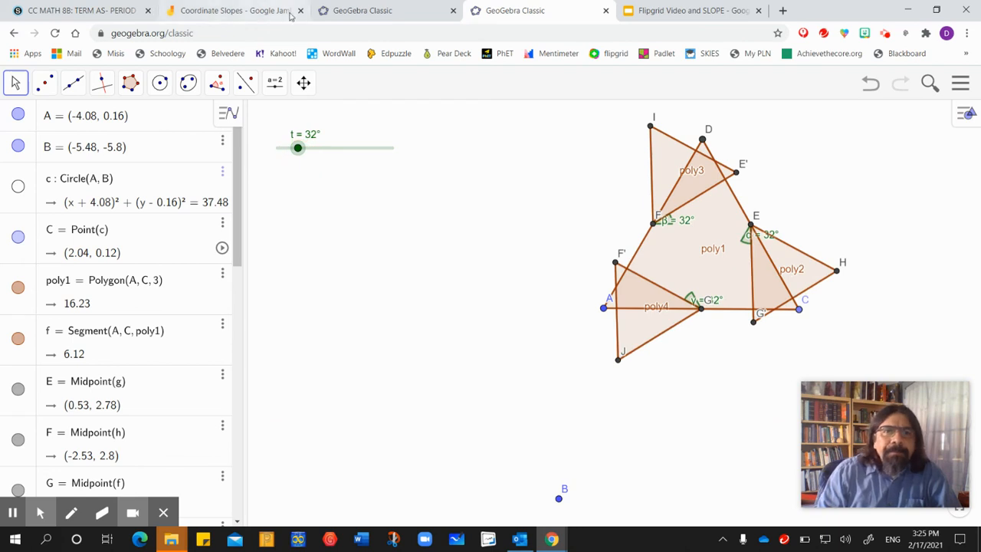
Examine the vertex traces in the reference model by moving its t to 19°, and return to the construction.
click(360, 11)
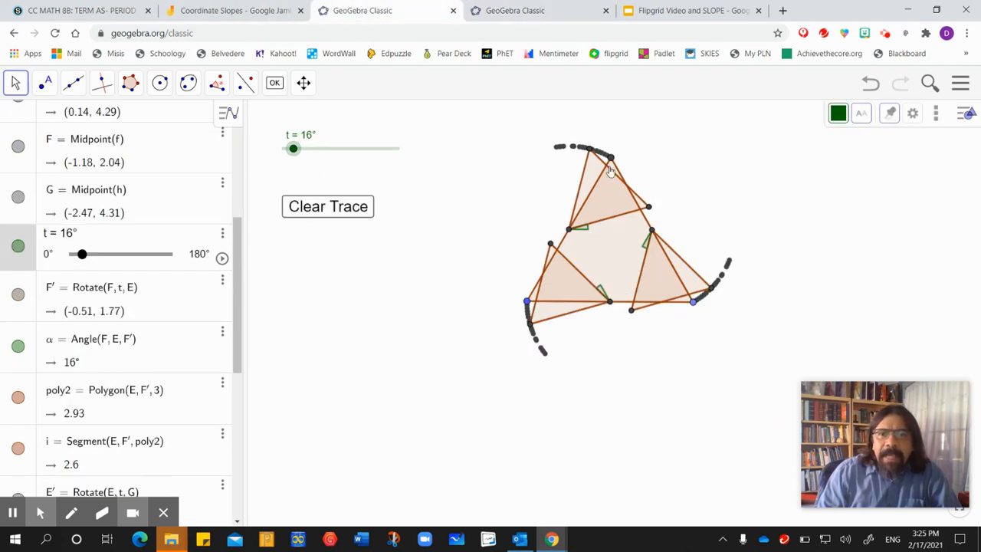
mouse_move(294, 148)
mouse_down()
mouse_move(314, 154)
mouse_move(296, 153)
mouse_up()
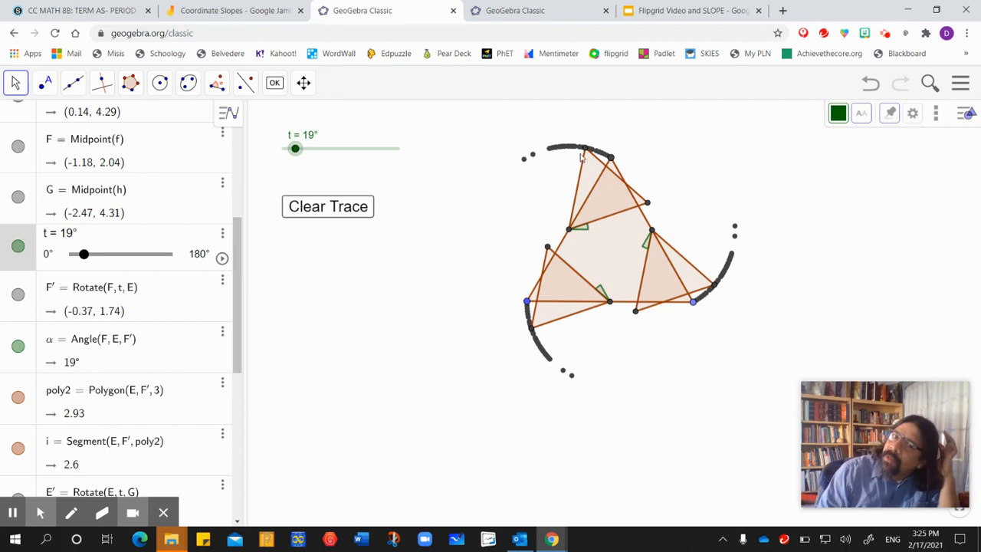
click(610, 158)
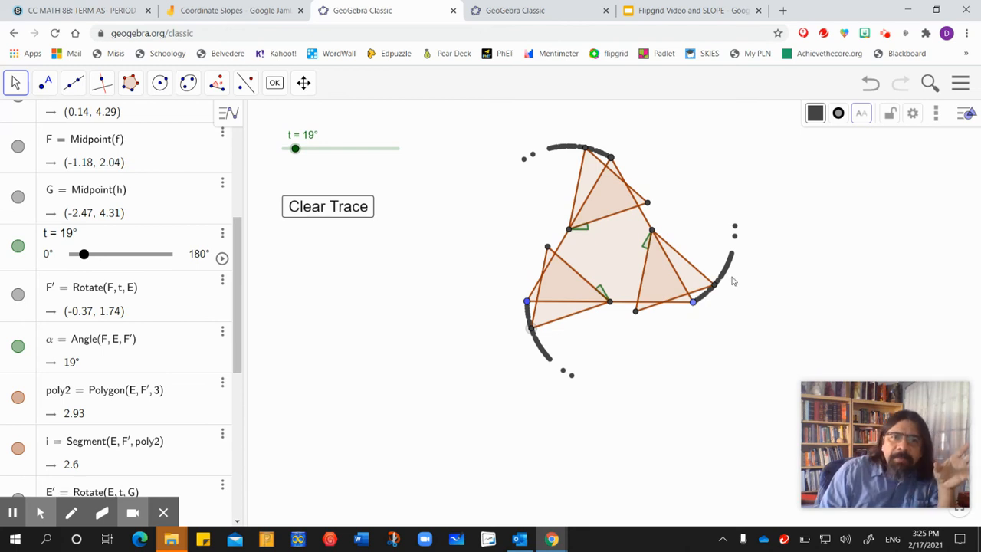
click(531, 12)
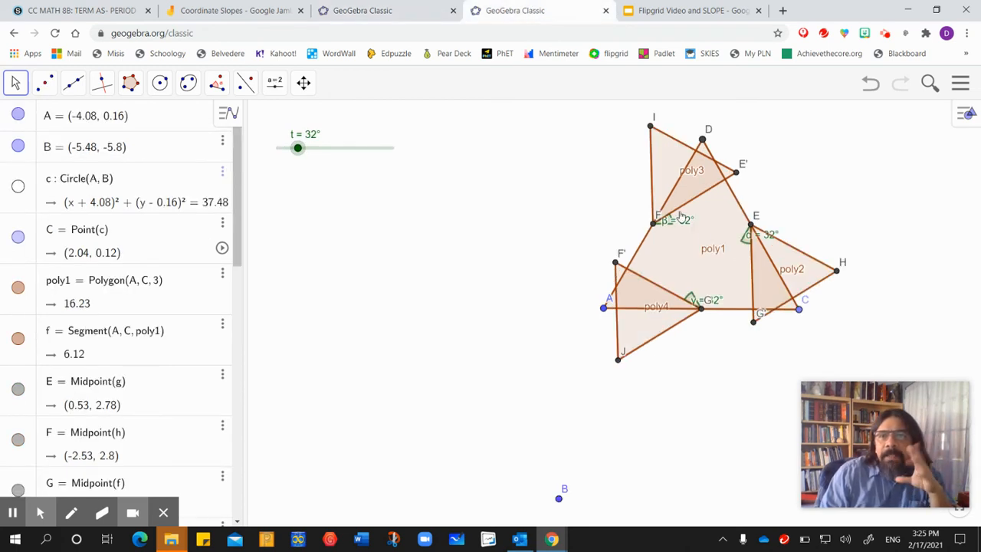
Turn on Show trace for points I and J, the outer vertices of poly3 and poly4.
click(649, 127)
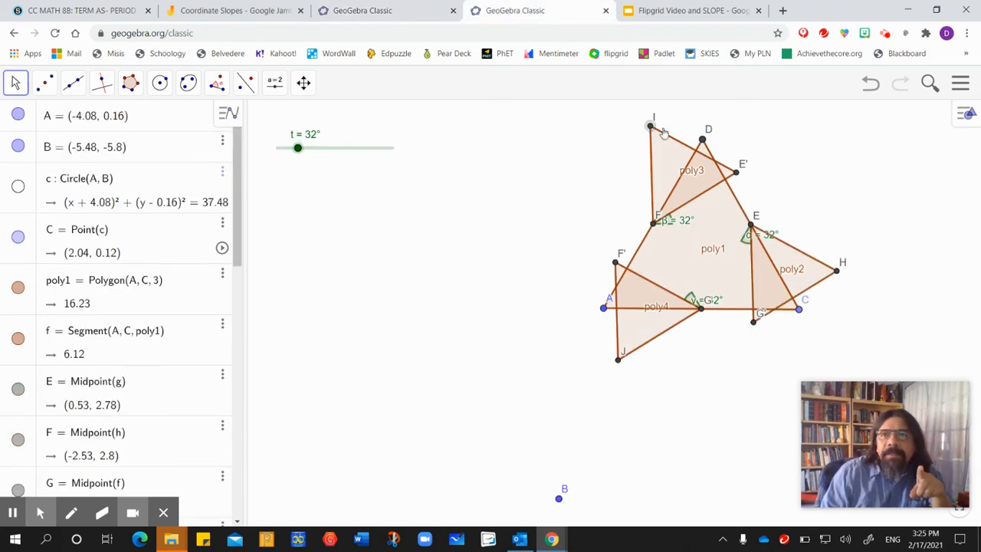
click(963, 116)
click(911, 112)
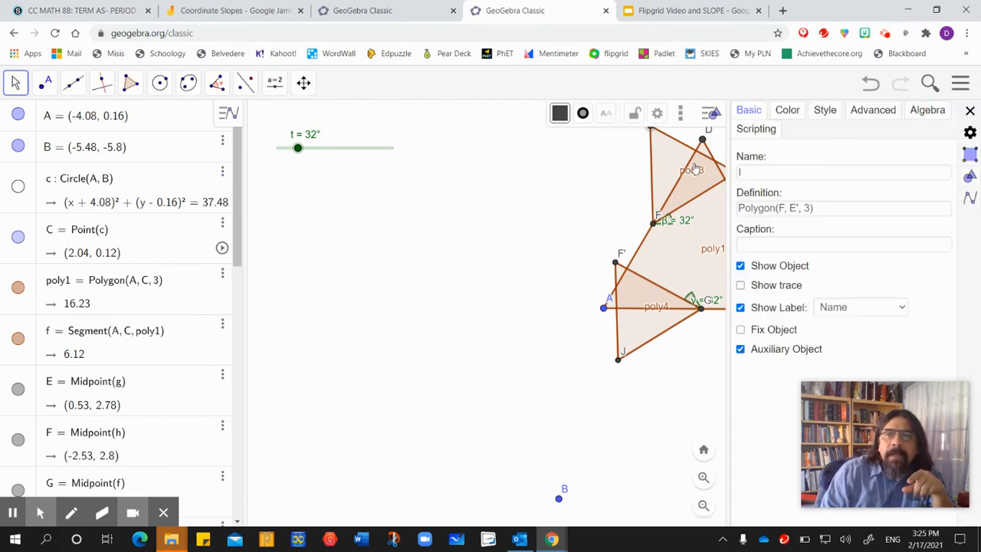
click(710, 114)
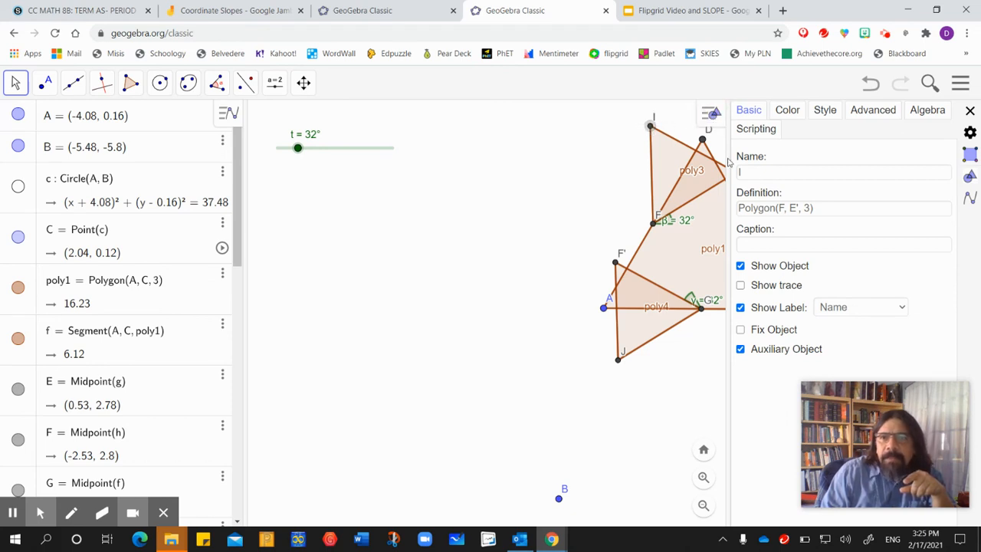
click(740, 286)
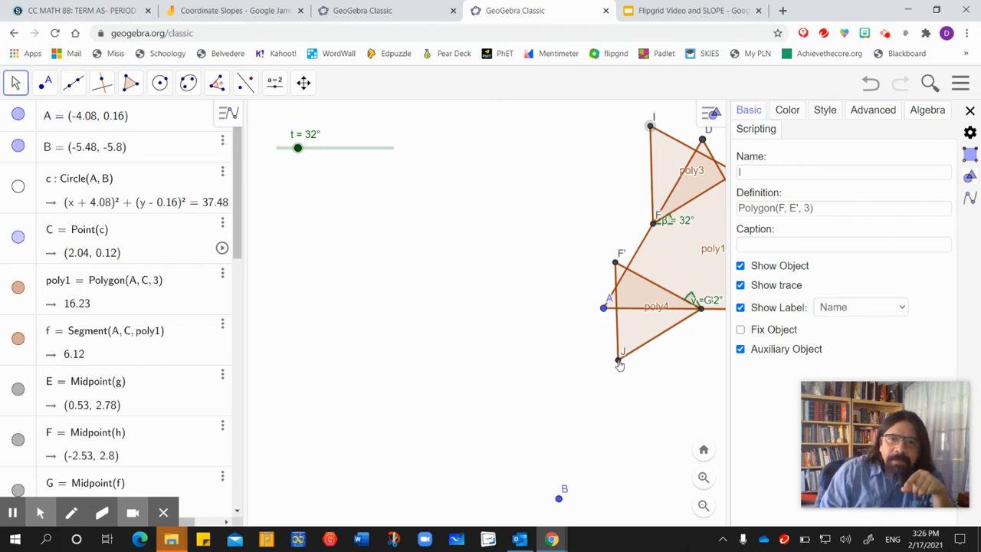
click(619, 361)
click(740, 286)
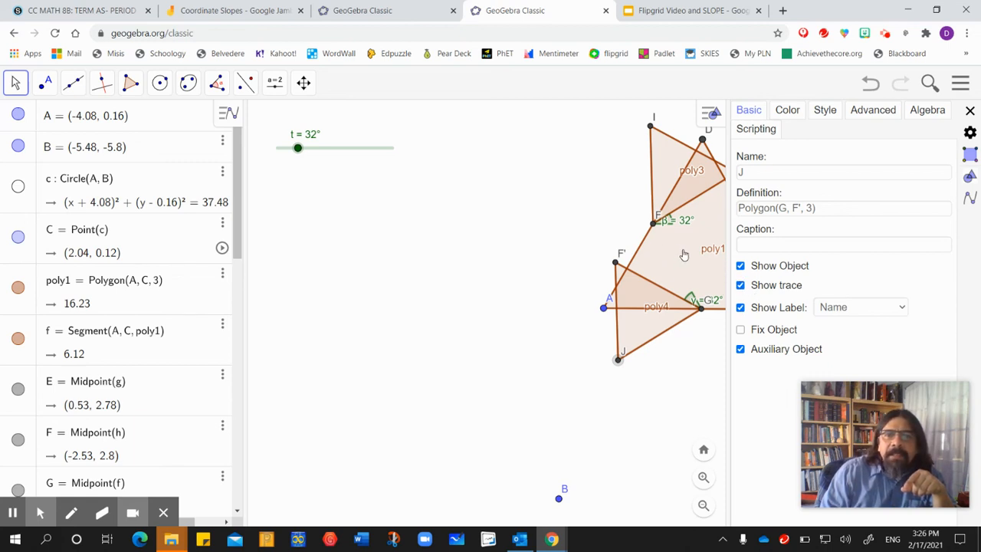
Move poly1 until vertex H of poly2 is in view, turn on Show trace for H, and close the properties.
drag(657, 259, 440, 292)
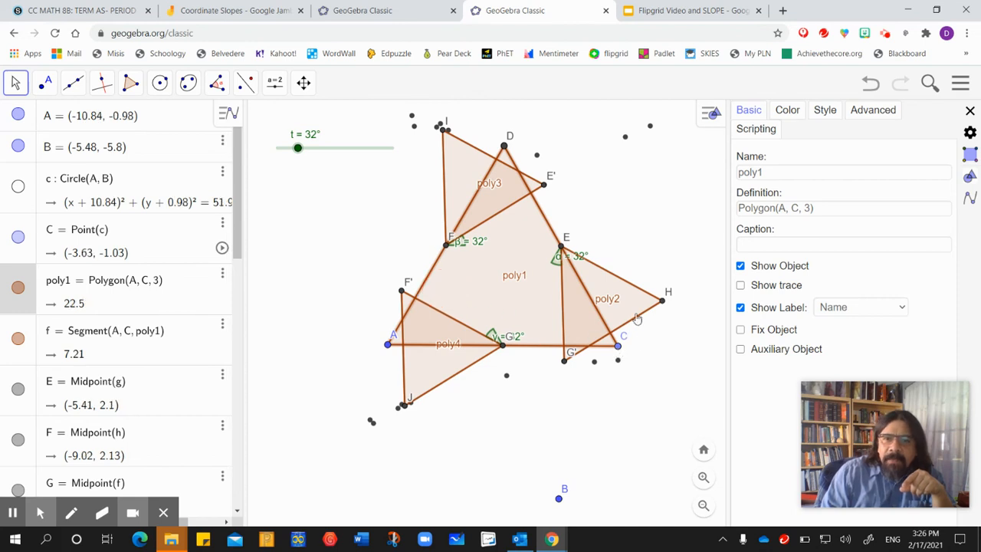
click(662, 305)
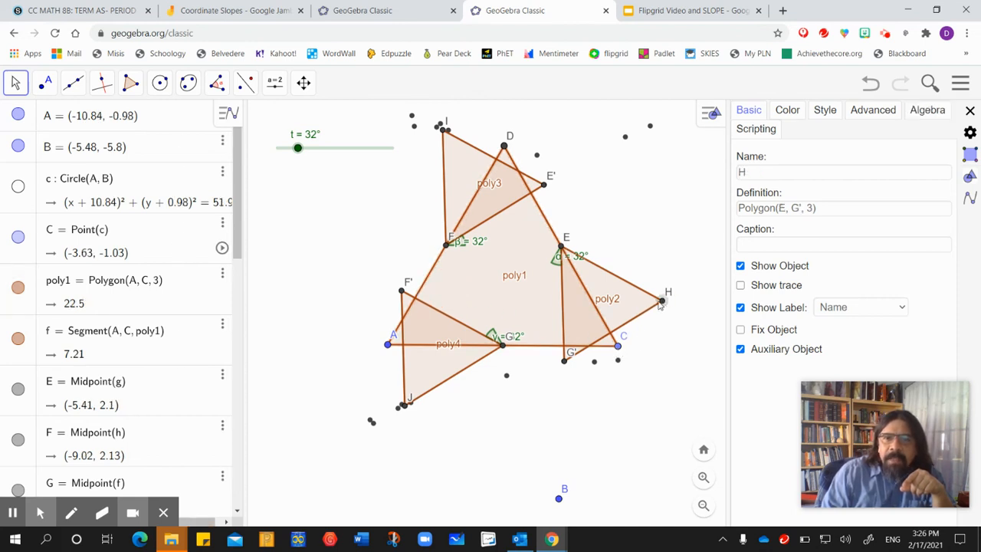
click(740, 285)
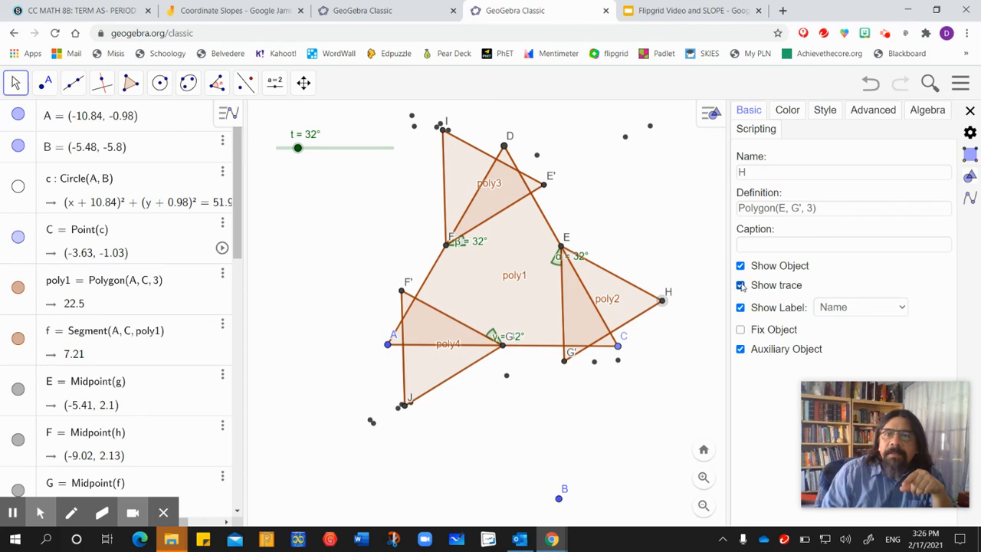
click(970, 112)
Sweep slider t to draw the traces and bring it back to 32°, and move poly1 so A lies at about (-9.62, -1.9).
mouse_move(297, 150)
mouse_down()
mouse_move(380, 147)
mouse_move(410, 161)
mouse_move(250, 151)
mouse_move(298, 149)
mouse_up()
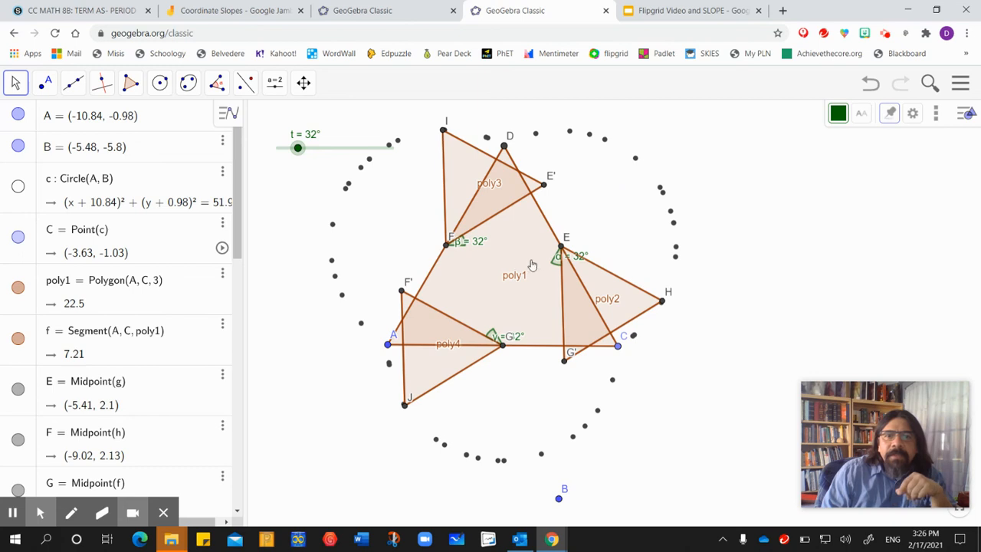
drag(510, 274, 534, 306)
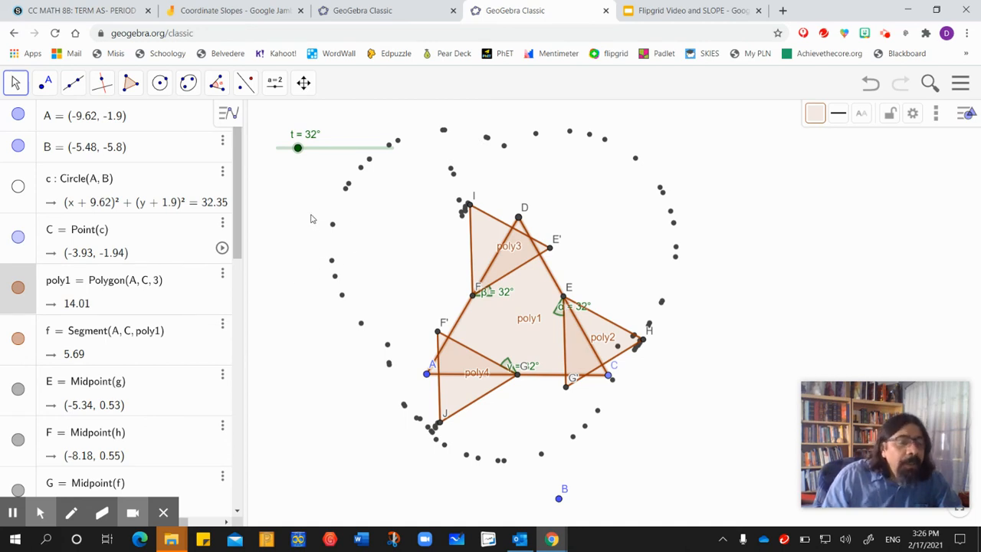
Add a button below the slider with the caption Clear Trace and the GeoGebra script ZoomIn[1].
click(274, 82)
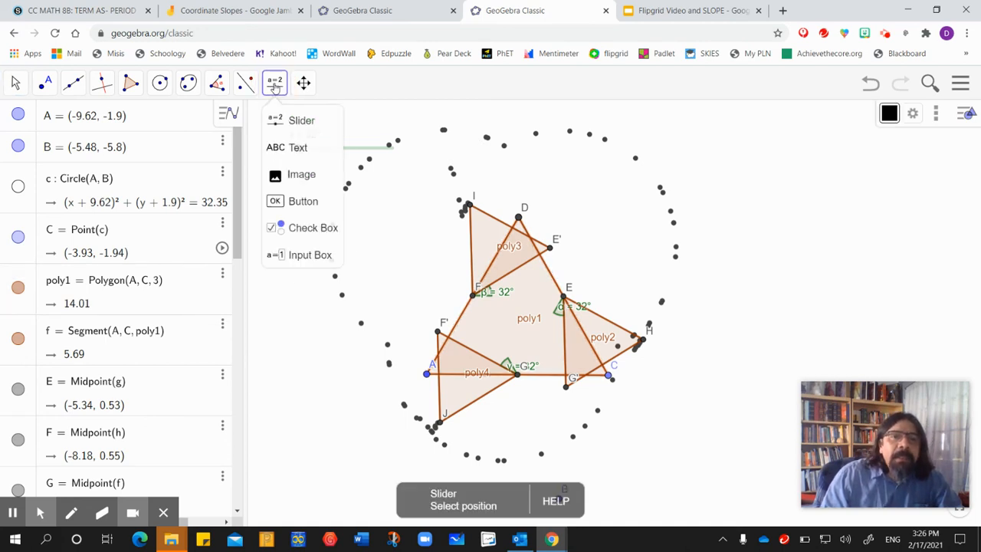
click(292, 202)
click(276, 193)
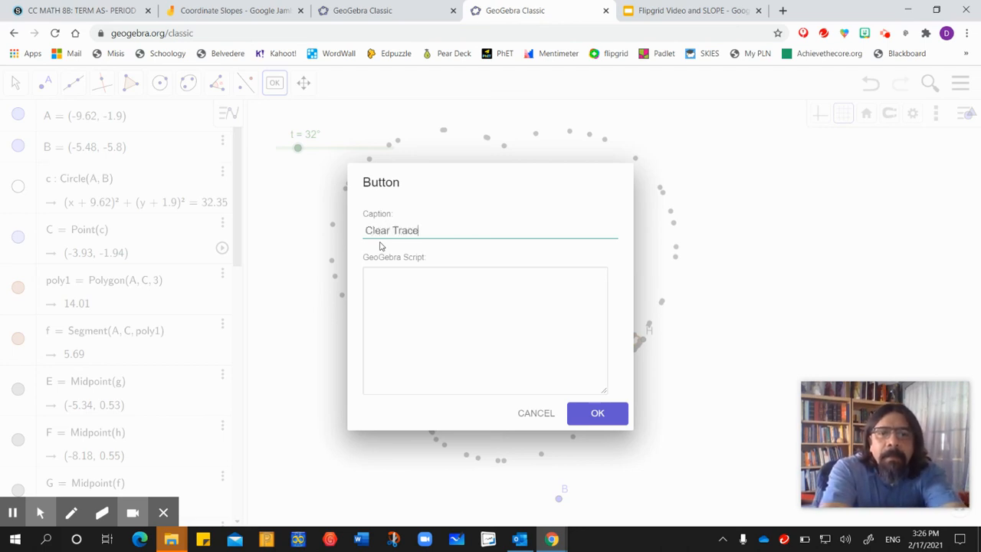
click(384, 286)
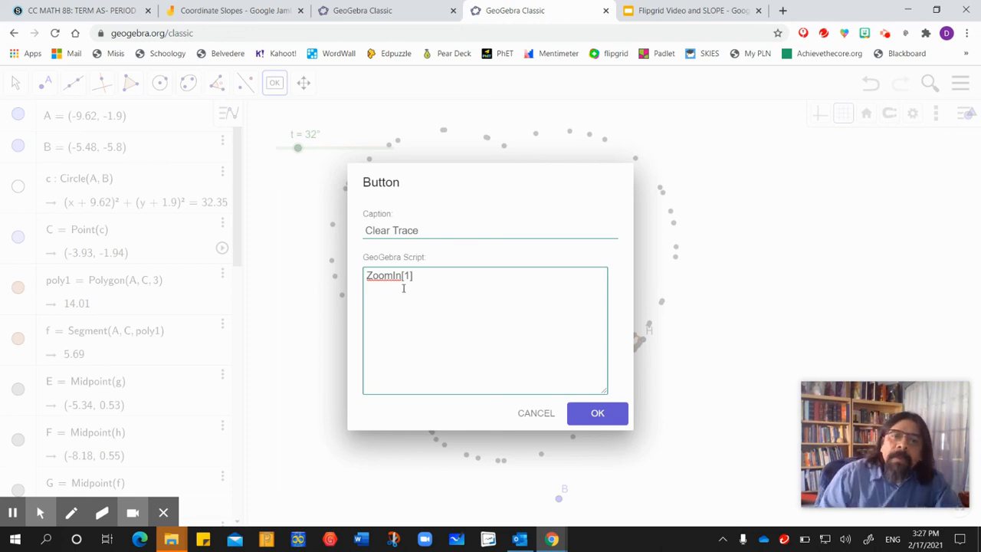
click(593, 413)
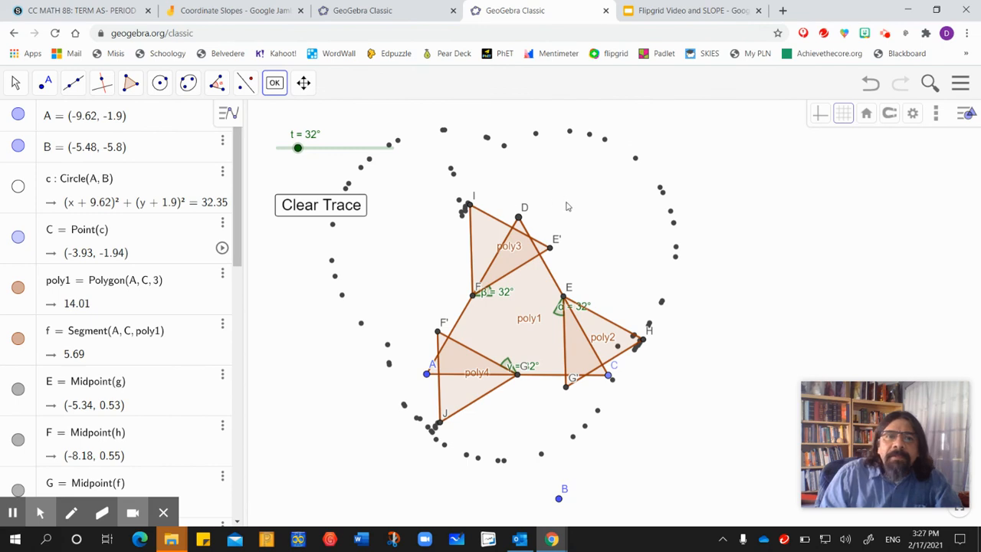
Test the Clear Trace button with the Move tool, before and after sweeping slider t to 0°.
click(14, 82)
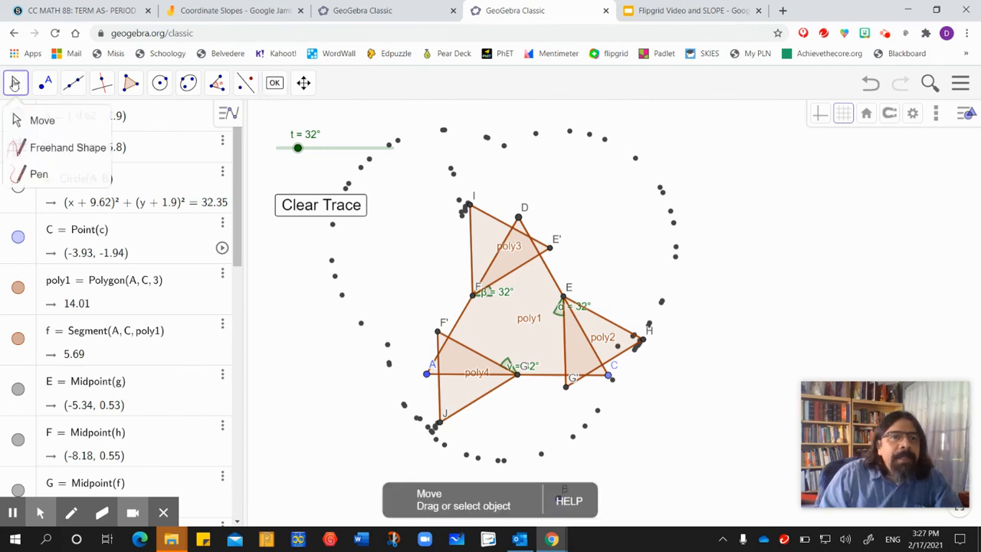
click(321, 206)
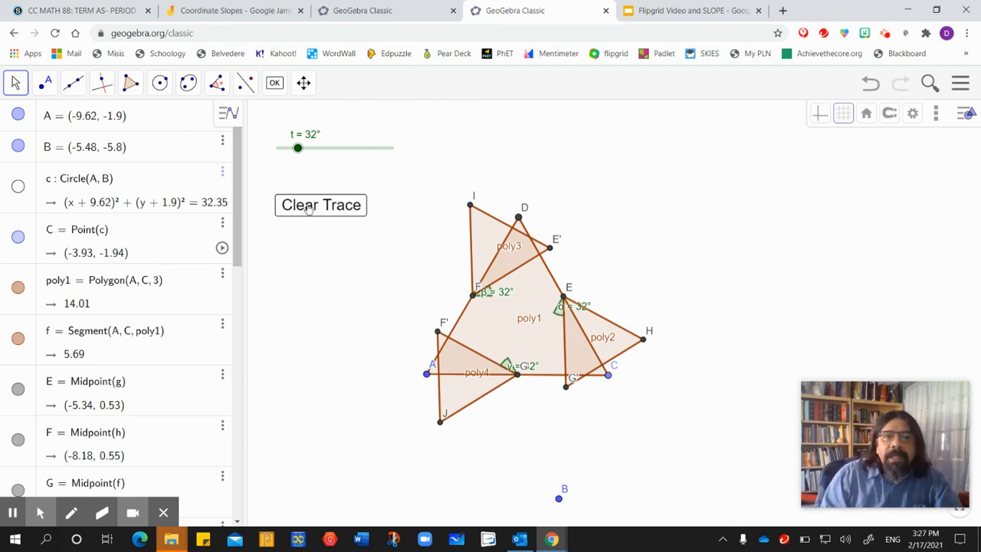
mouse_move(298, 150)
mouse_down()
mouse_move(272, 151)
mouse_move(401, 149)
mouse_move(271, 149)
mouse_up()
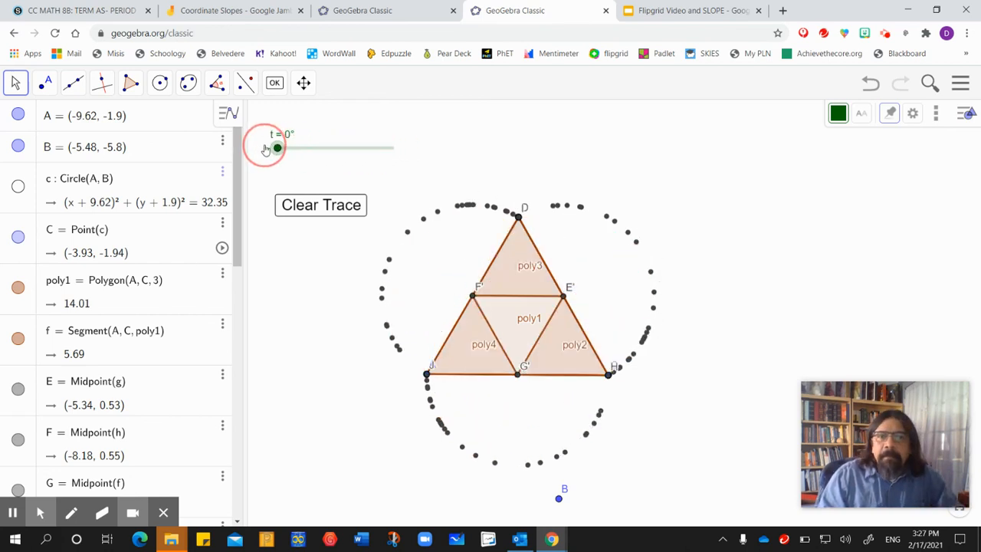
click(317, 210)
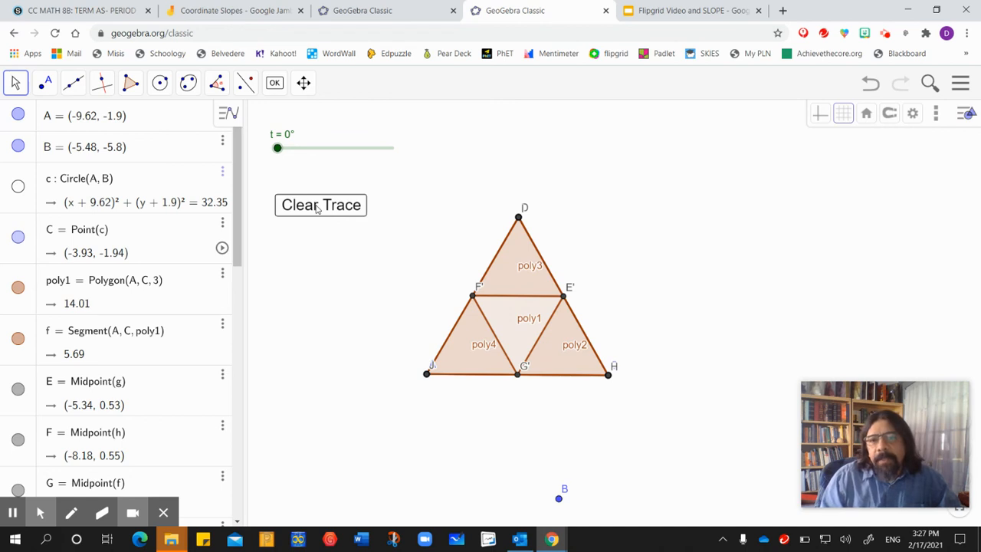
Hide the labels of poly3 and poly2.
click(517, 268)
click(861, 113)
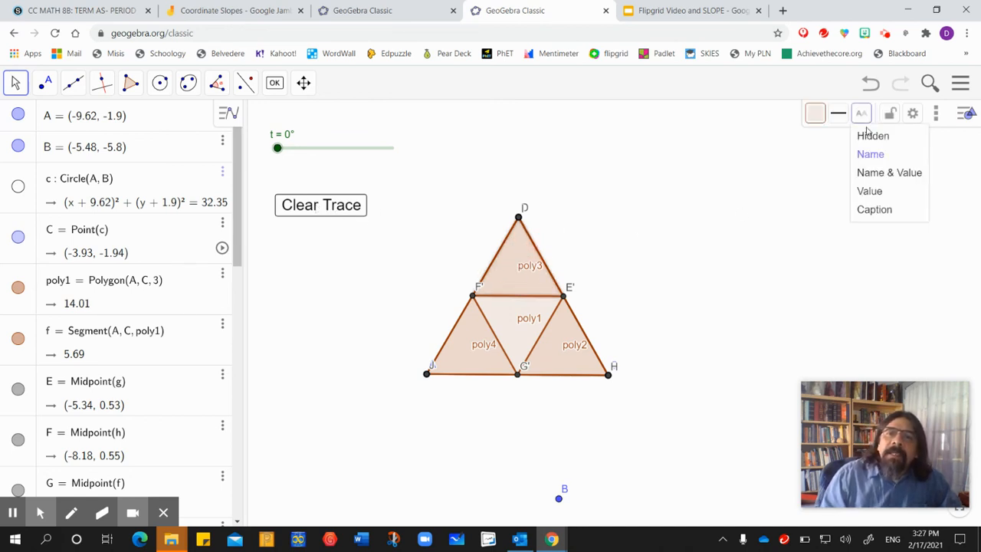
click(870, 135)
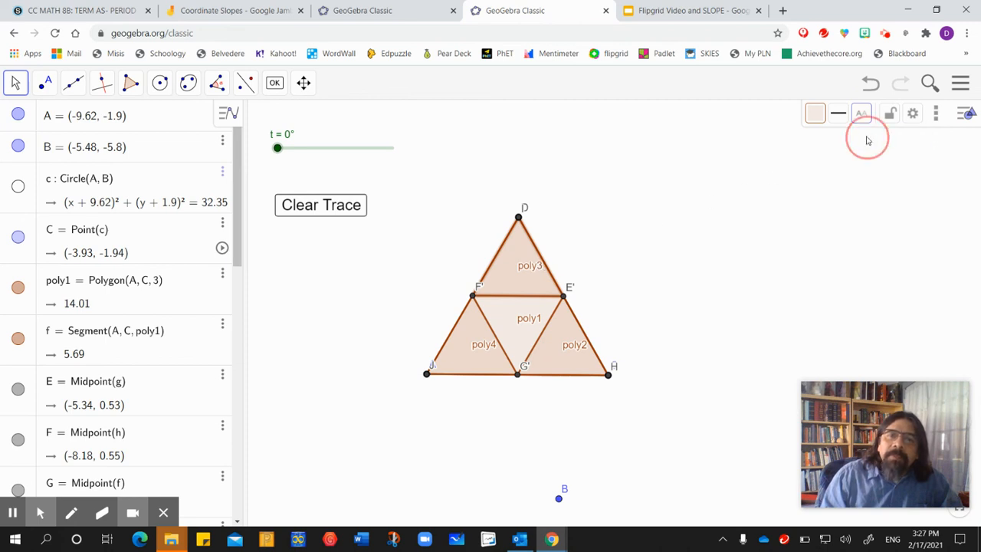
click(862, 122)
click(865, 136)
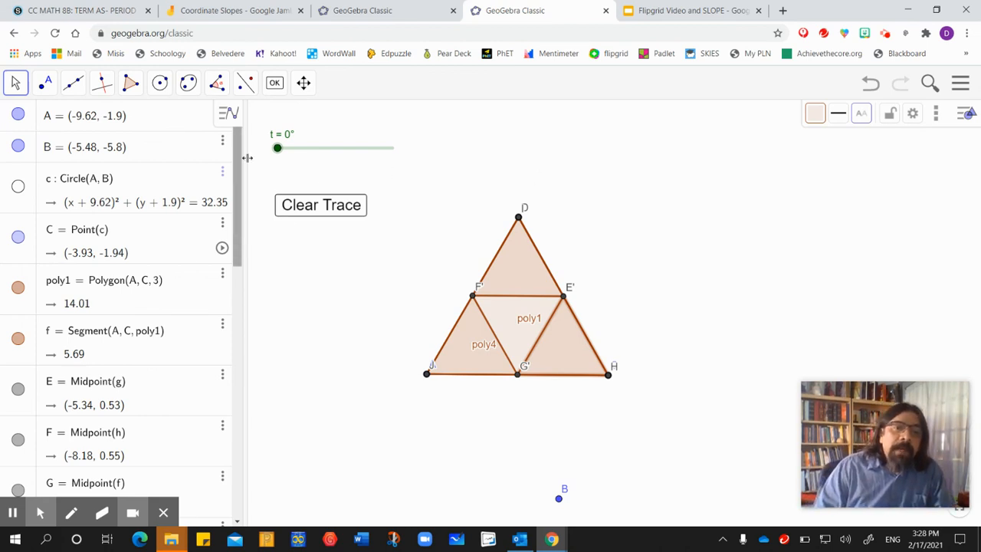
Animate slider t, pause it at 76°, and clear the traces.
drag(238, 188, 237, 303)
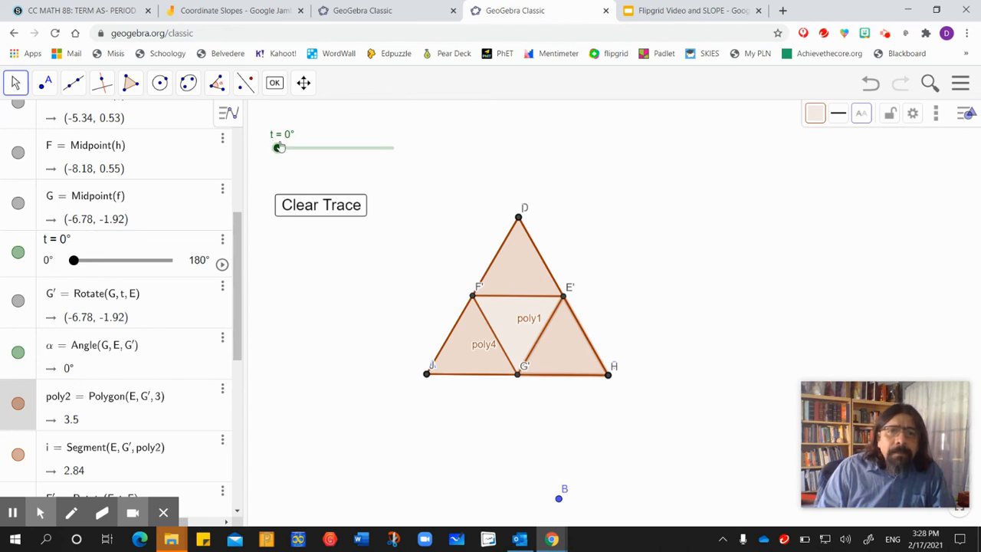
click(222, 265)
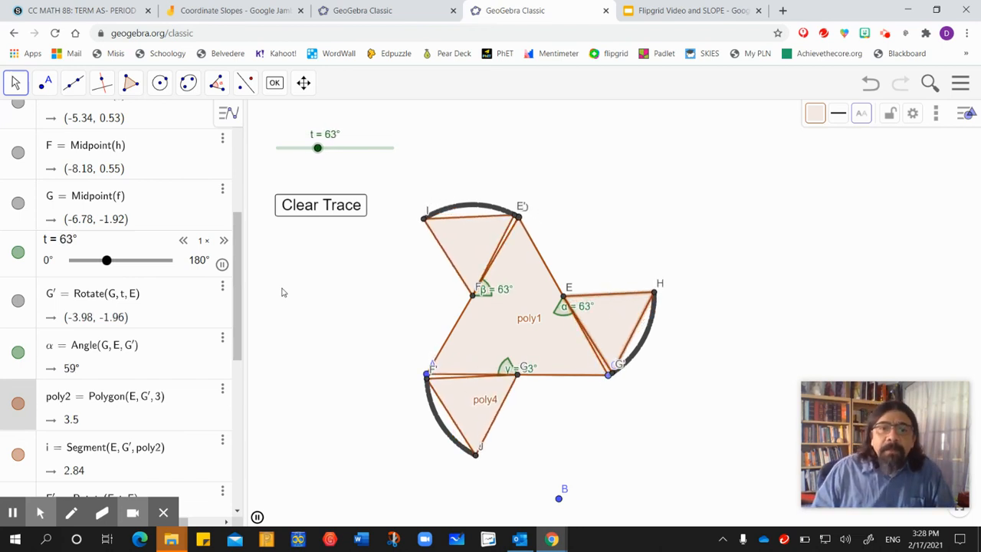
click(221, 264)
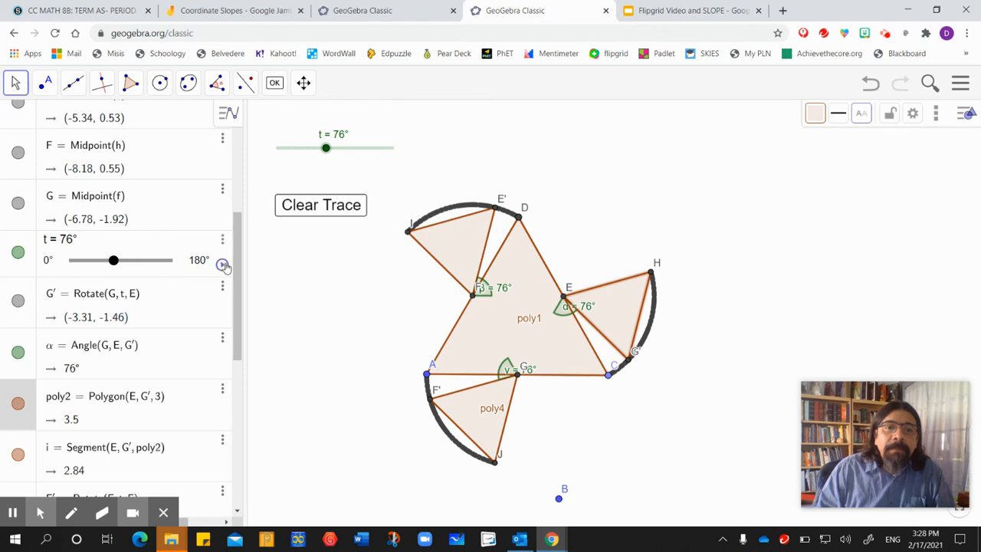
click(320, 209)
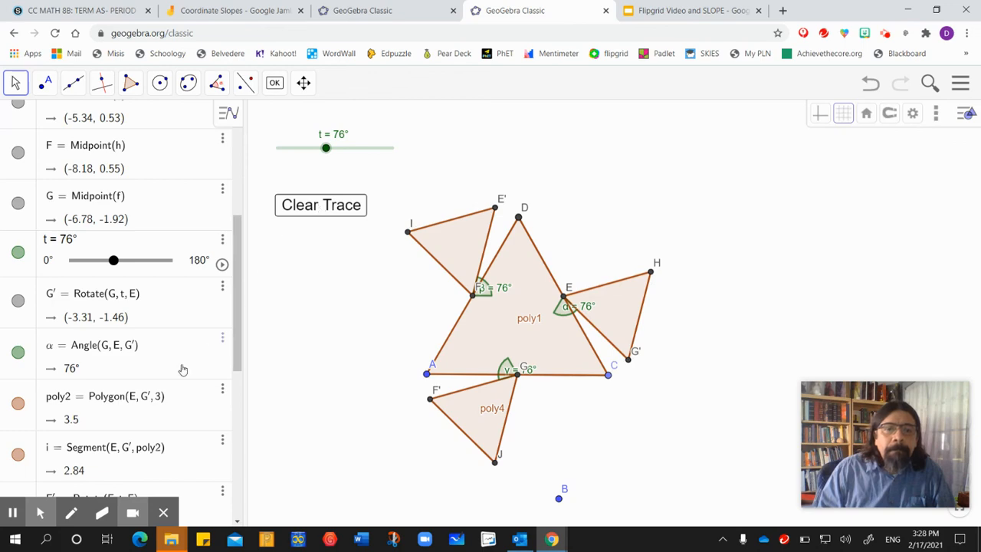